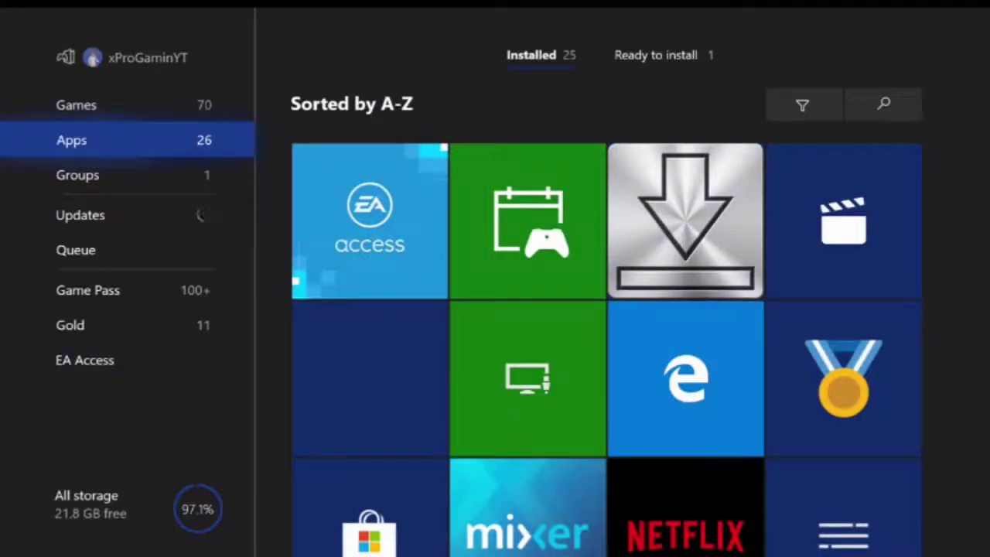
Start a from-scratch 1080p Upload Studio project after browsing the templates
key(Right)
key(Down)
key(Down)
key(Down)
key(Down)
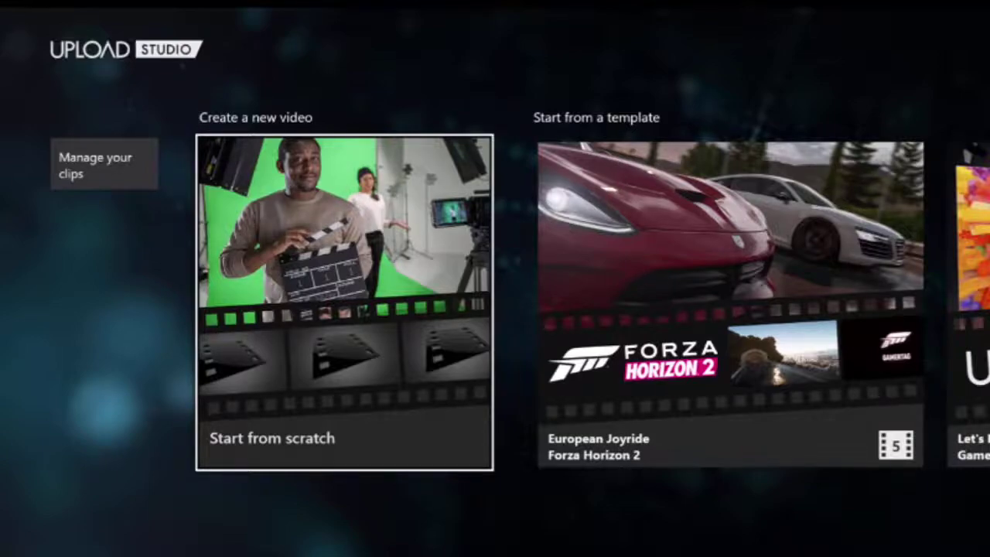
key(Right)
key(Right)
key(Right)
key(Right)
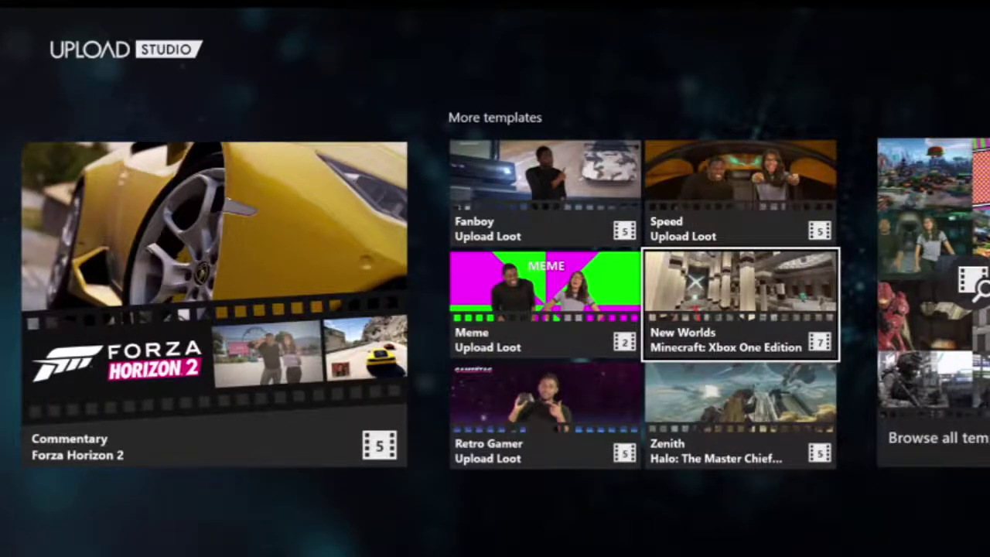
key(Left)
key(Left)
key(Left)
key(Left)
key(Left)
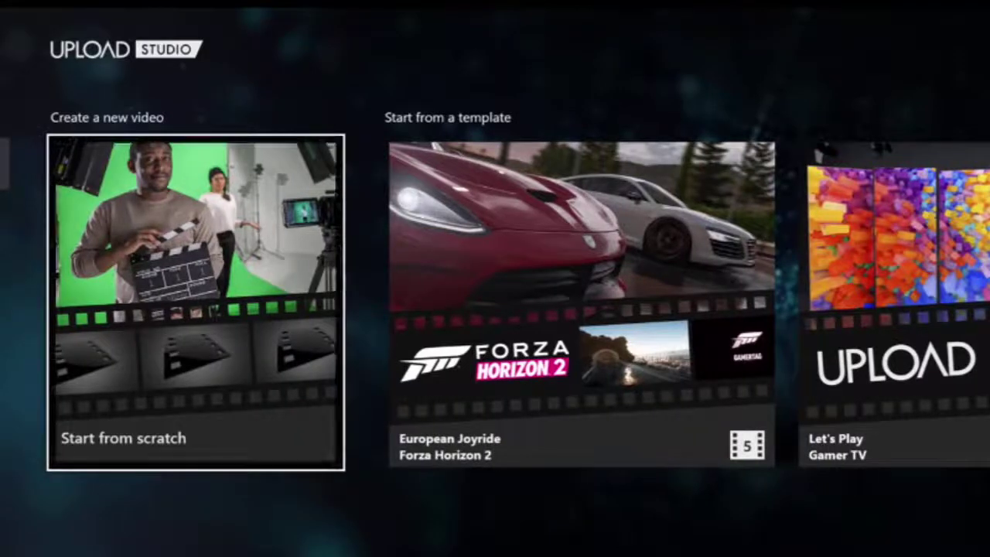
key(Return)
key(Right)
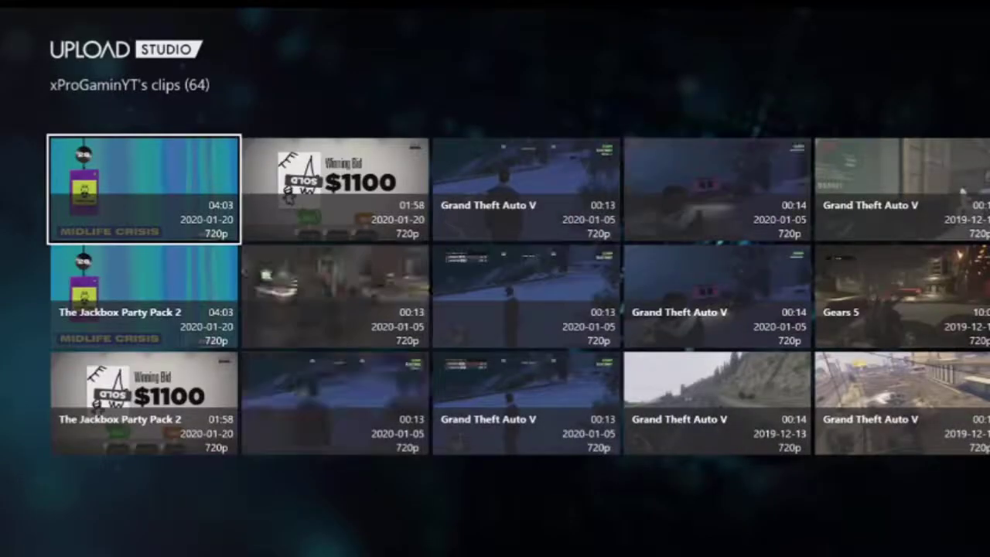
Add the snowy Grand Theft Auto V clip with a 'hello' text caption
key(Right)
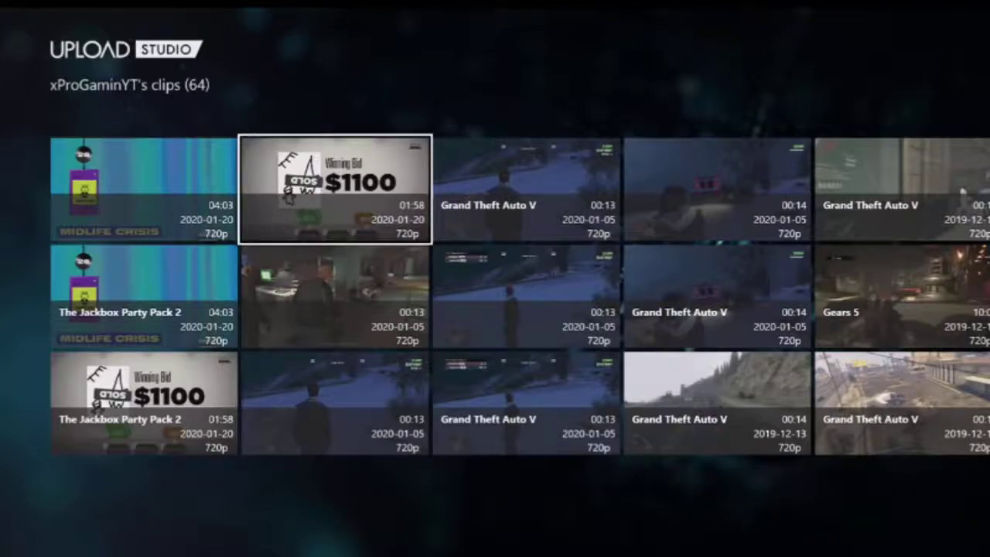
key(Down)
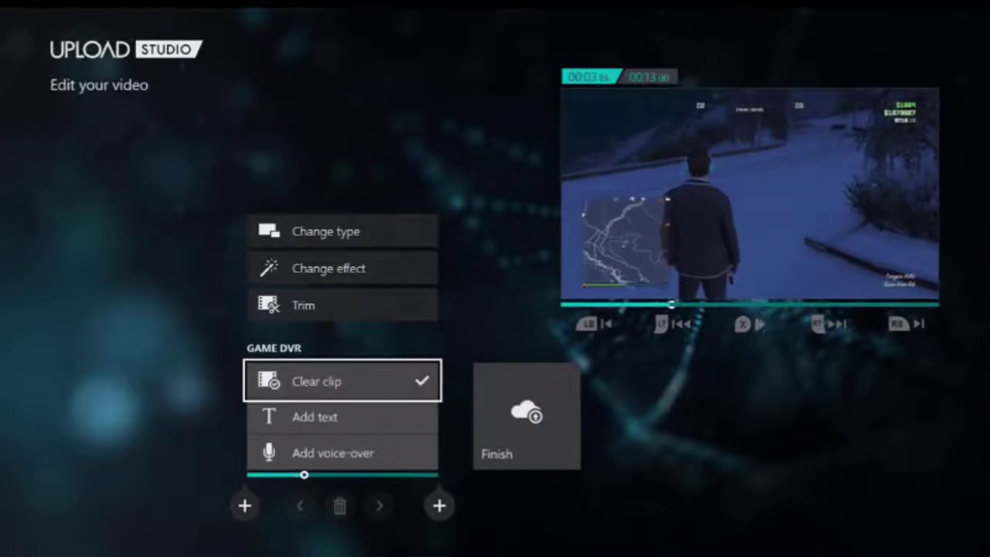
key(Down)
key(Return)
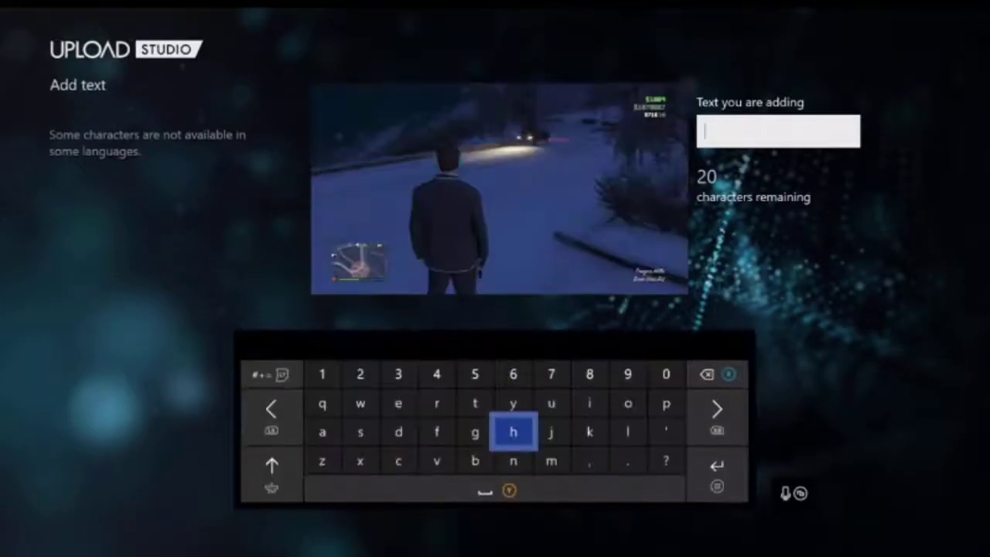
text(he)
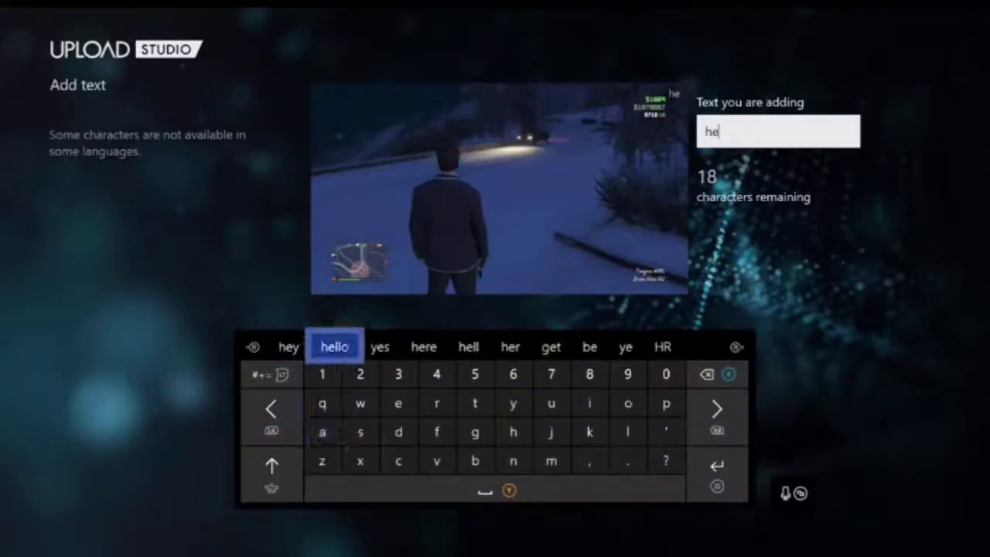
text(llo)
key(Return)
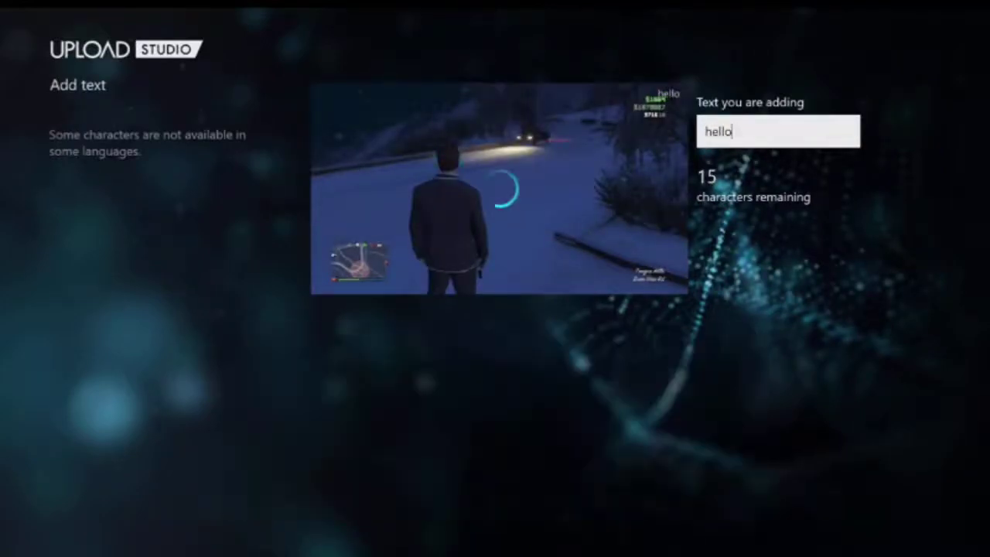
key(Up)
key(Up)
Trim the hello clip to its full 13 seconds and apply a Just Text effect
key(Return)
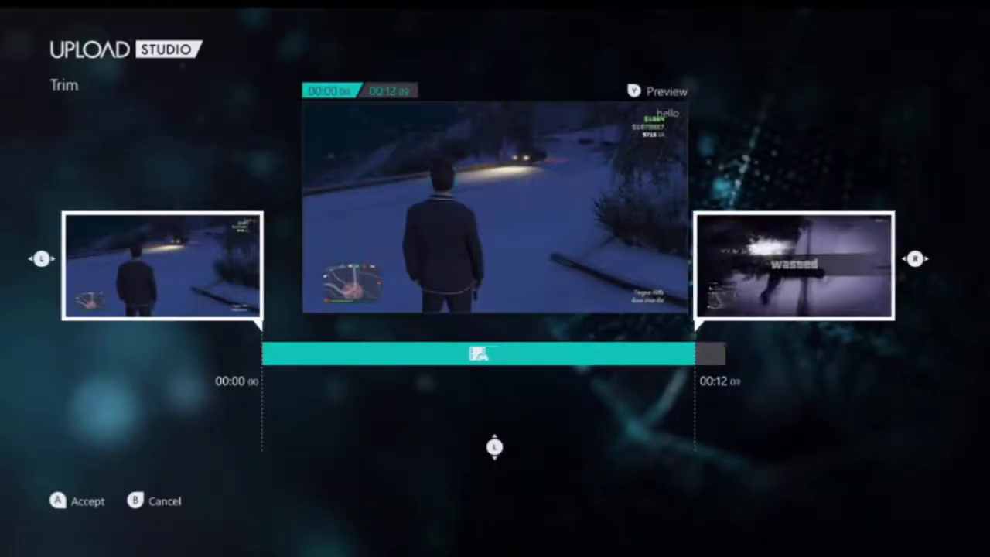
key(Right)
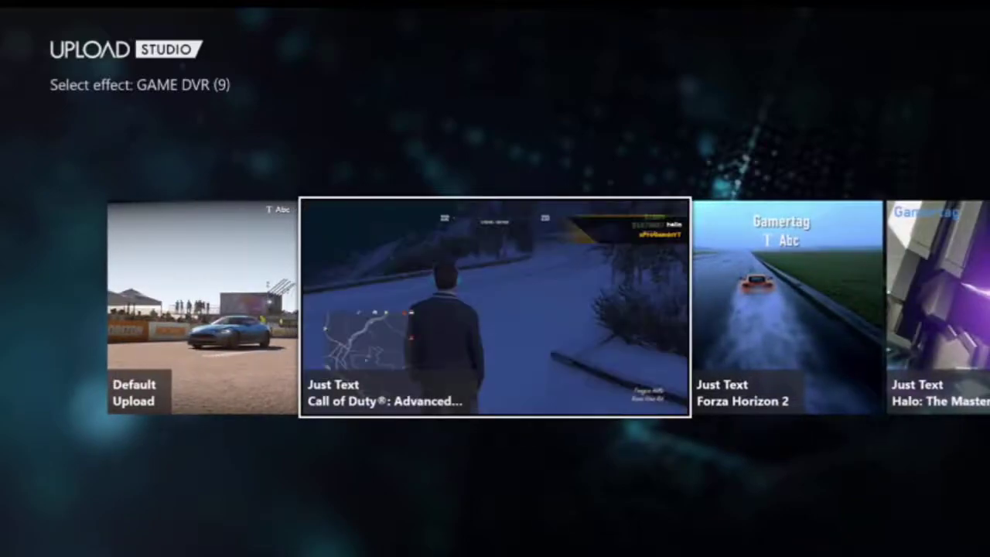
key(Right)
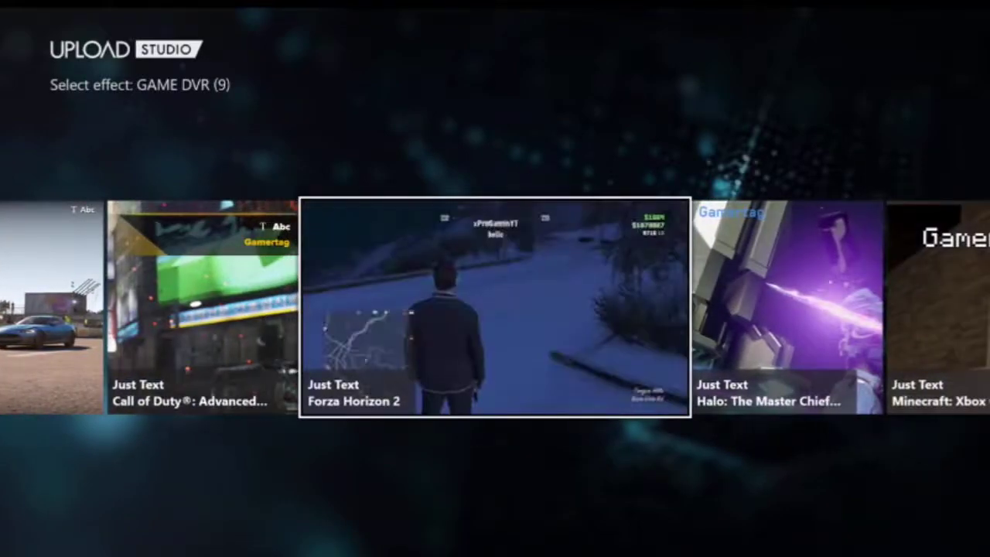
key(Right)
key(Right)
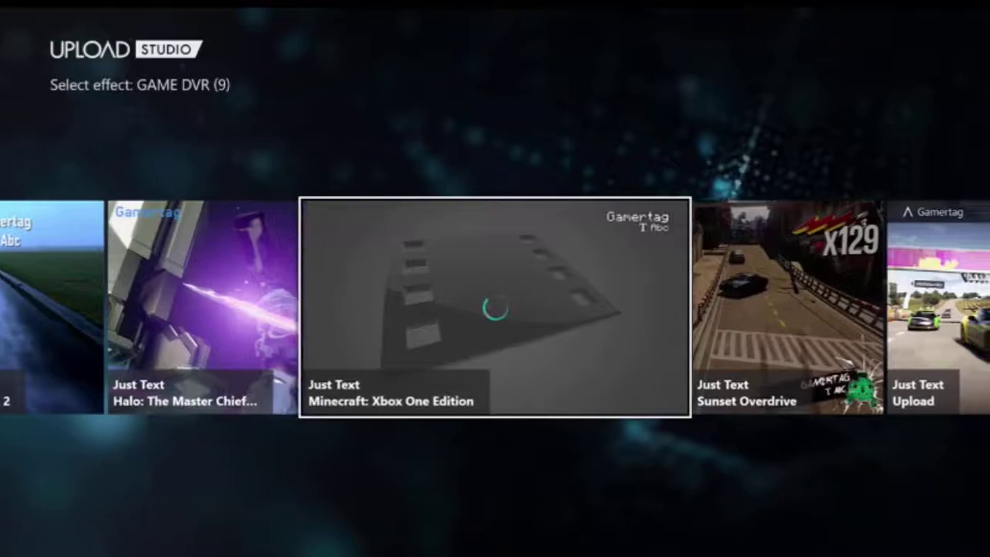
key(Return)
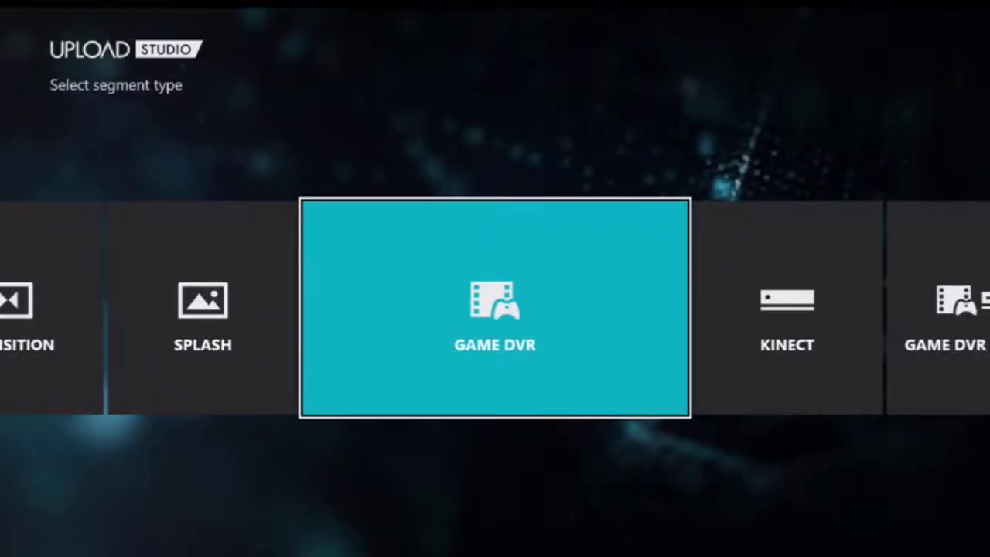
Compare the Kinect and combined Game DVR + Kinect segment types
key(Right)
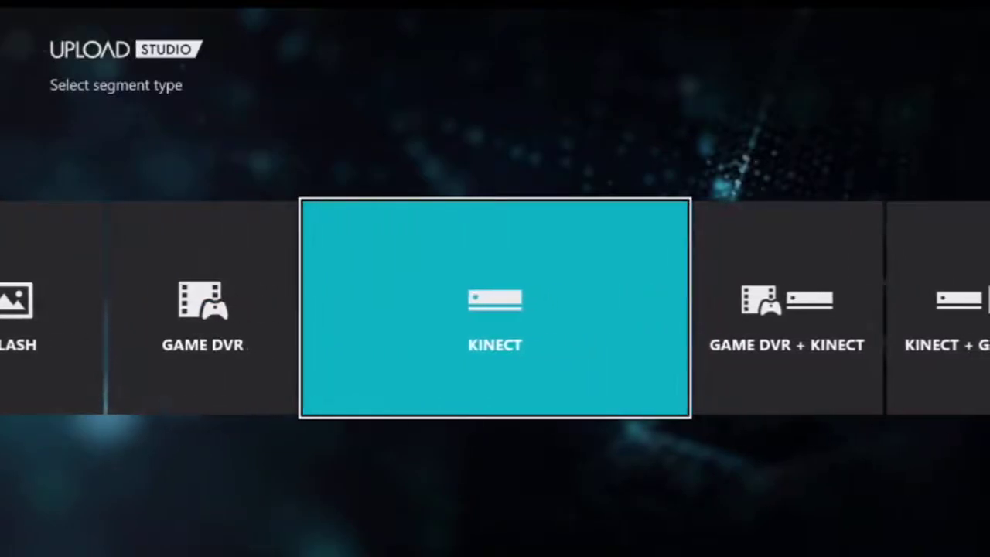
key(Right)
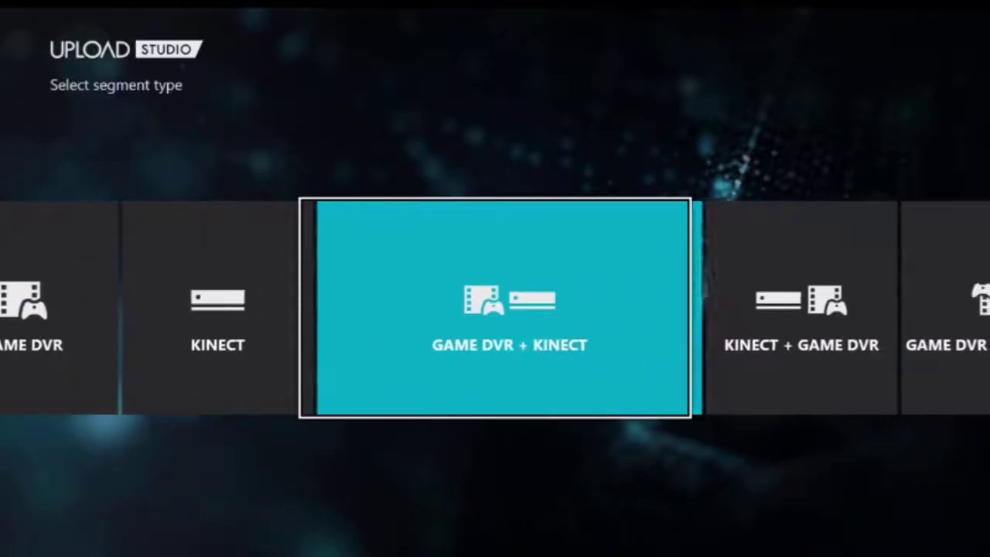
key(Right)
key(Right)
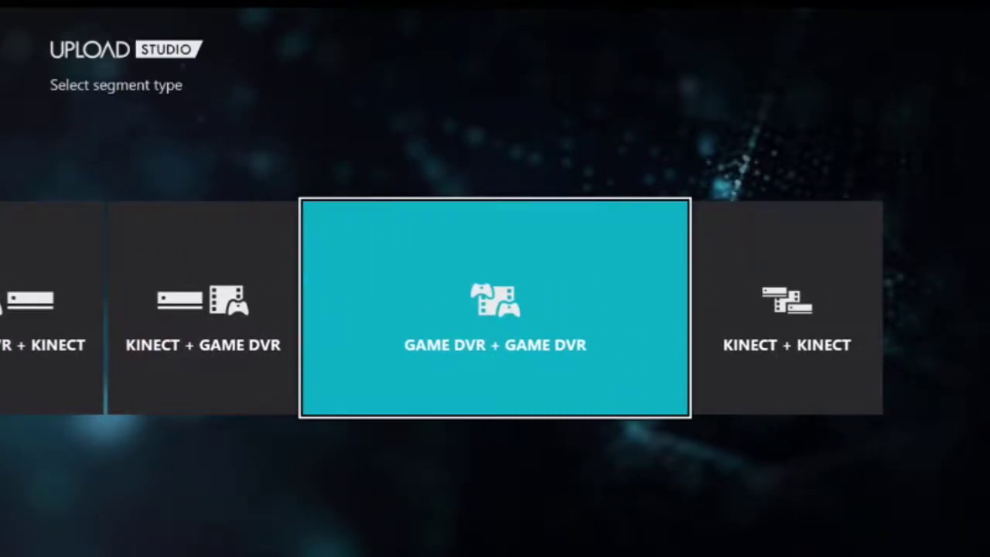
key(Left)
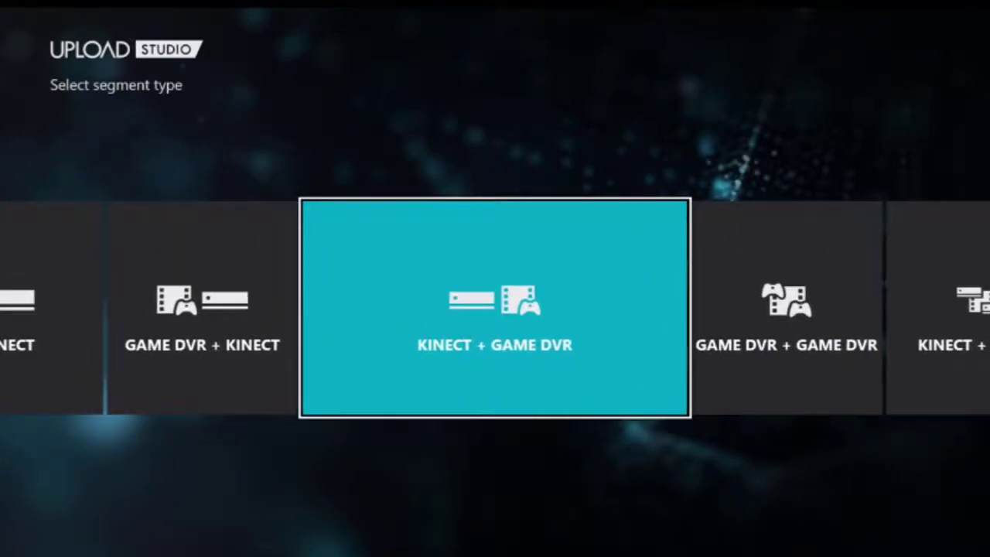
key(Left)
key(Right)
key(Left)
Browse back to the Splash and Intro types, then add an empty segment after the clip
key(Left)
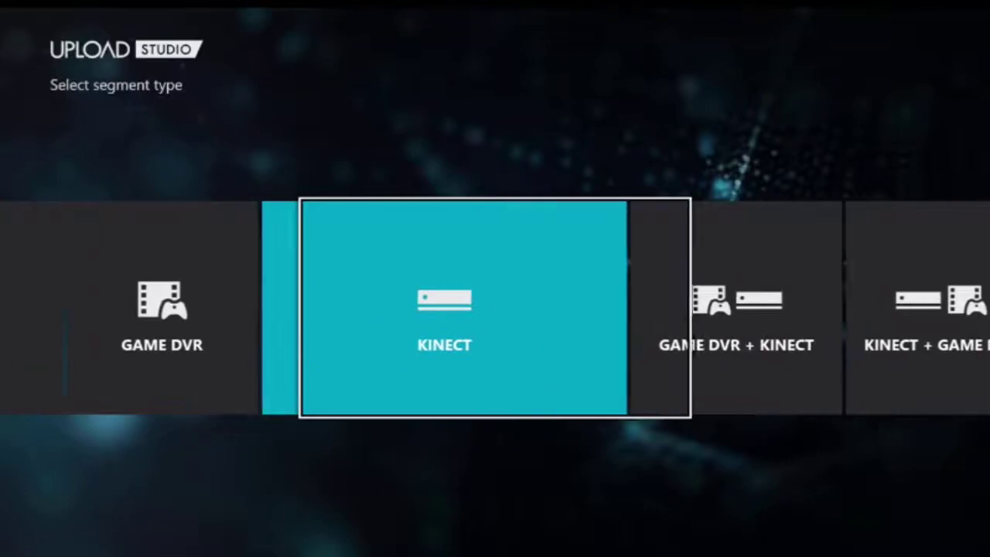
key(Left)
key(Left)
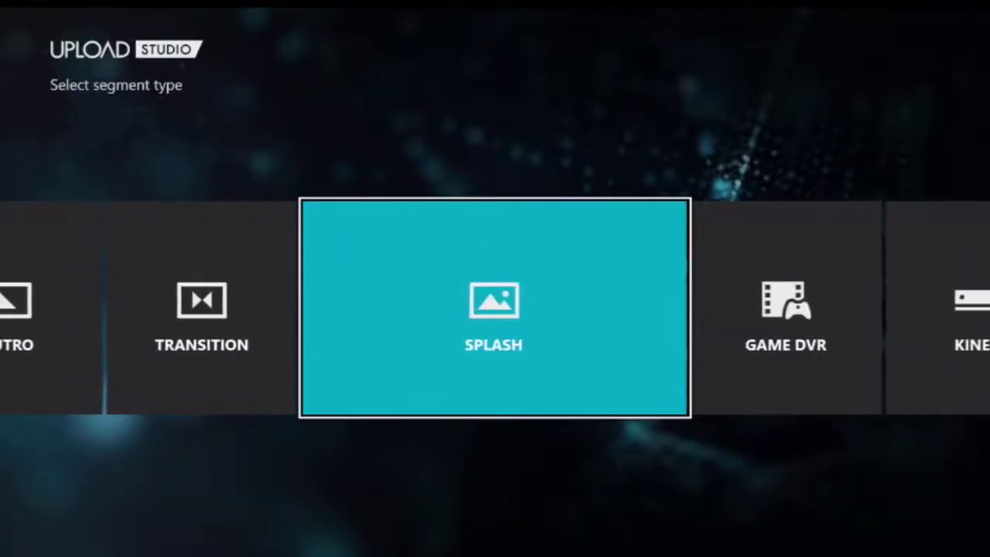
key(Left)
key(Left)
key(Left)
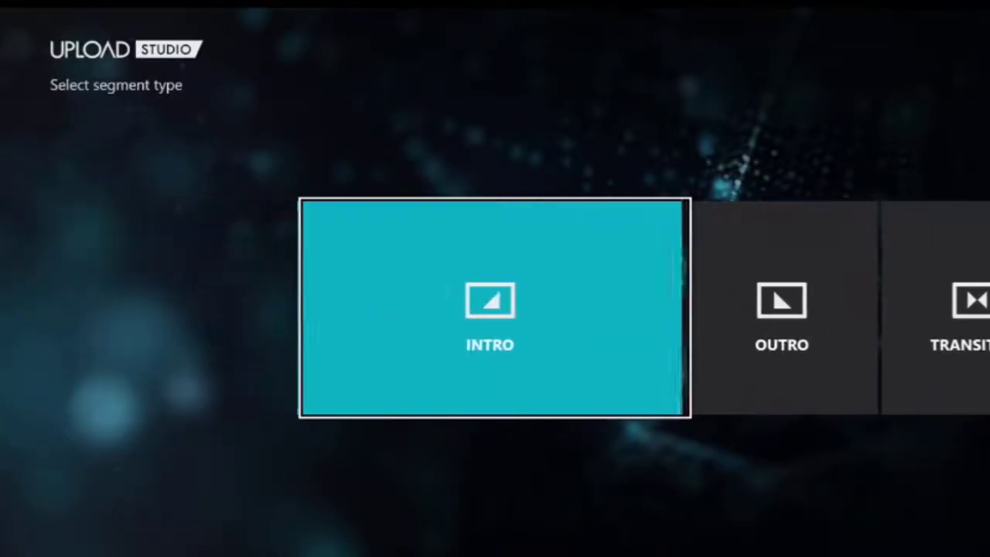
key(Return)
key(Down)
key(Down)
key(Down)
key(Down)
key(Down)
key(Down)
key(Return)
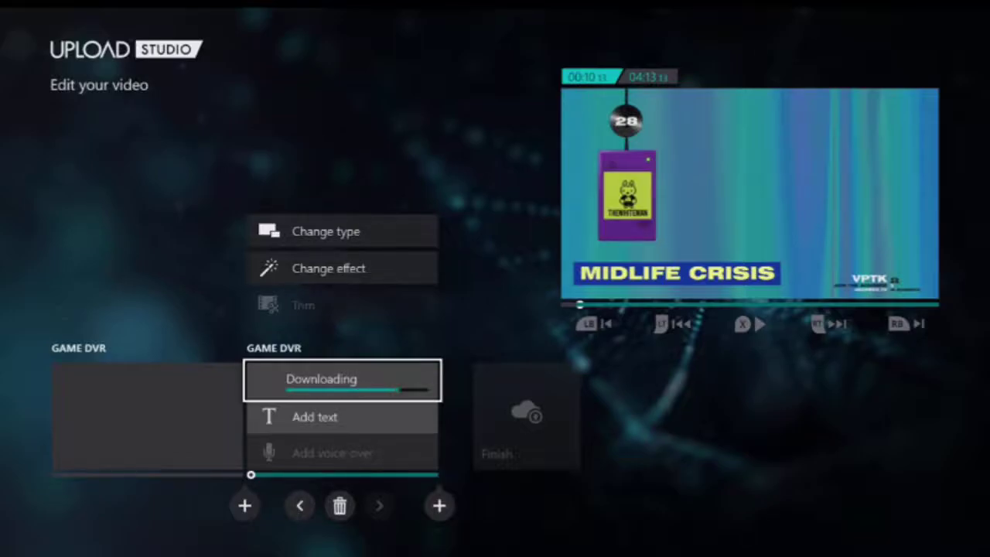
Let the Jackbox Party Pack 2 clip finish downloading, then select the hello clip's Add voice-over option
key(Left)
key(Right)
key(Left)
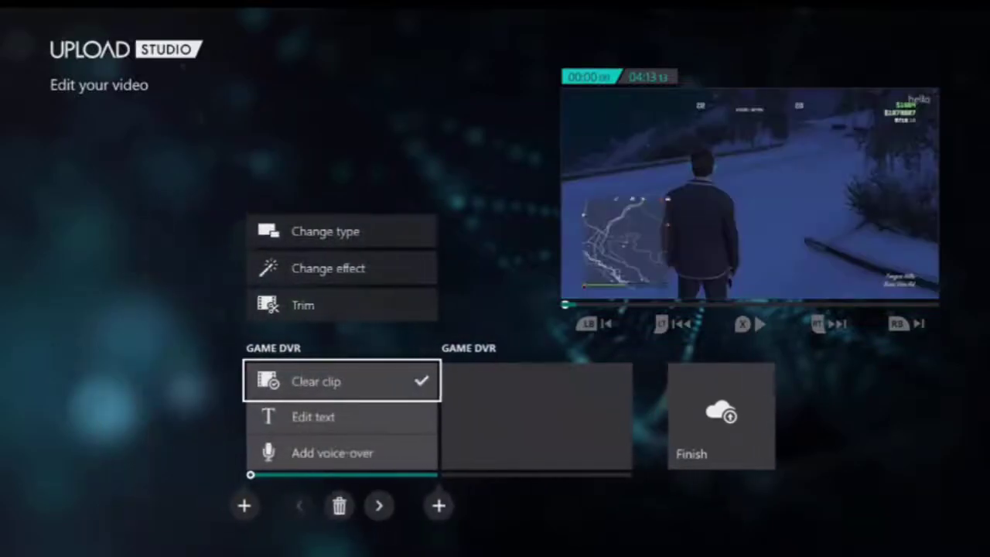
key(Down)
key(Down)
Record a voice-over take on the hello clip, then start one on the Jackbox clip
key(Return)
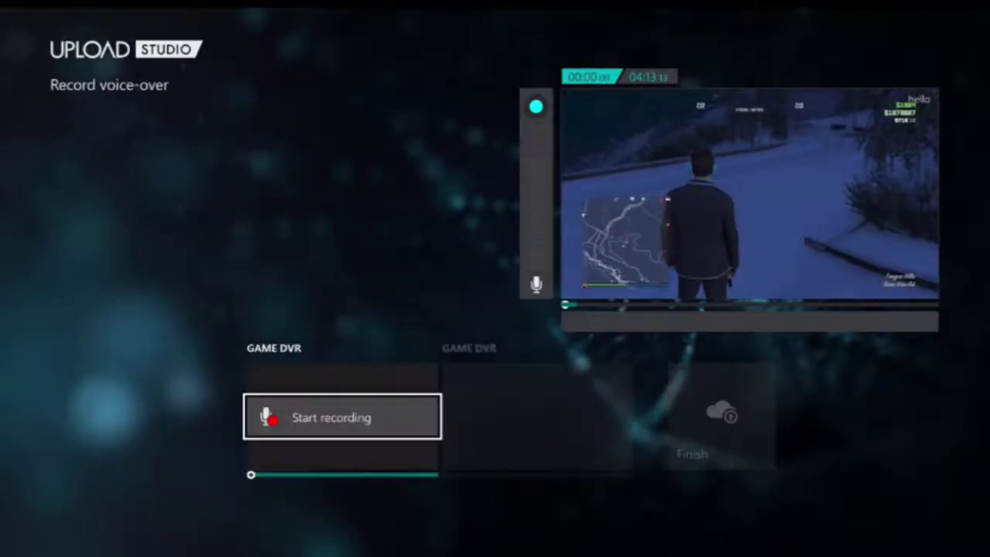
key(Return)
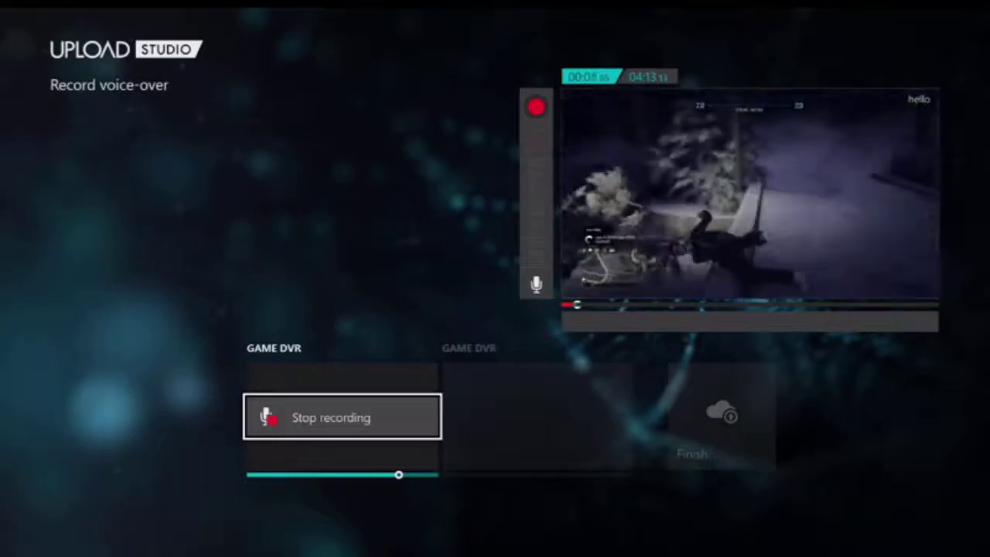
key(Return)
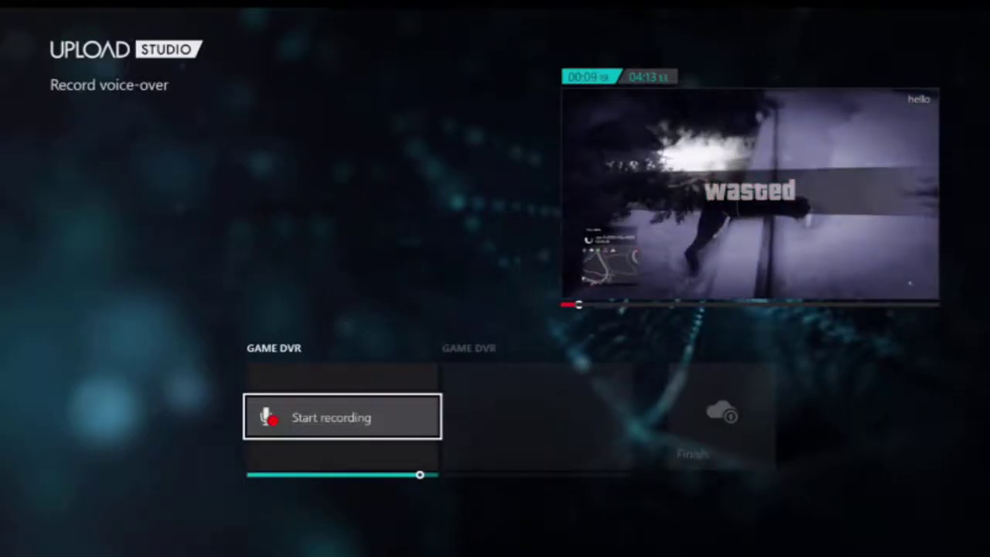
key(Return)
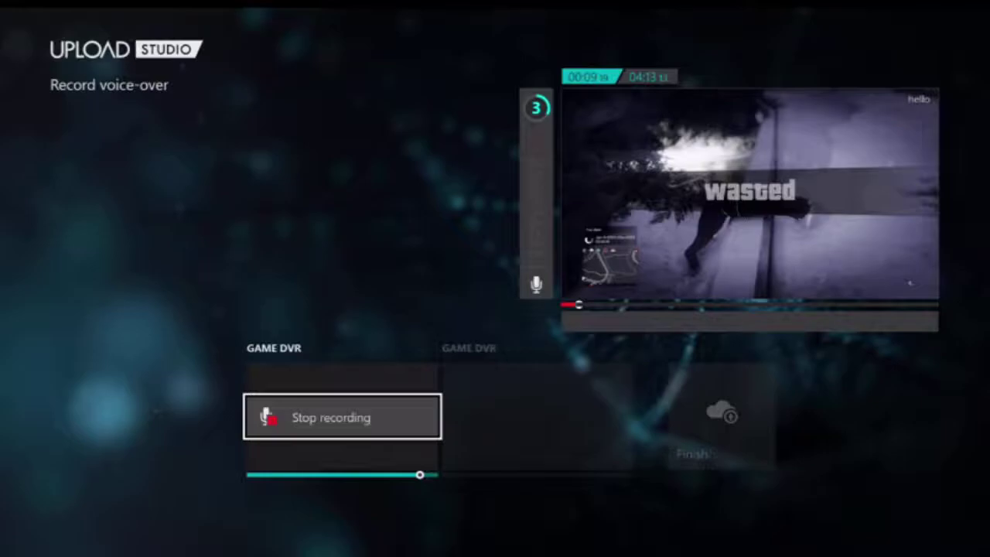
key(Escape)
key(Return)
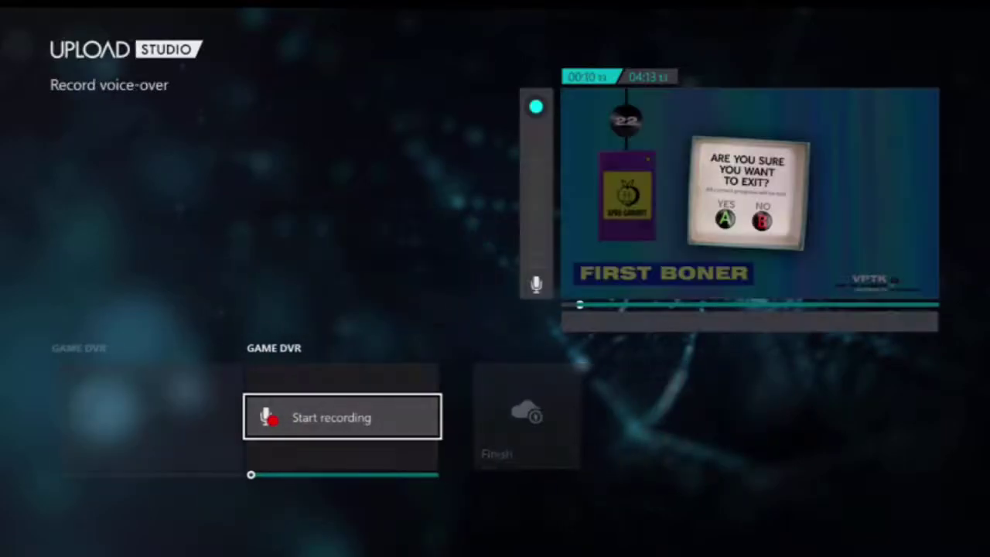
key(Return)
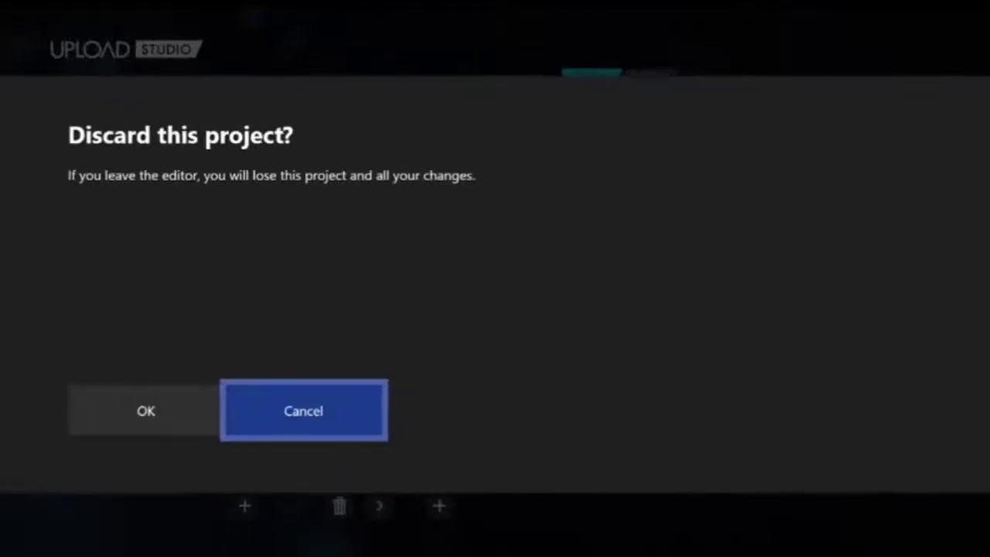
Discard the old project and start a 720p video with the Winning Bid clip and a voice-over
key(Left)
key(Return)
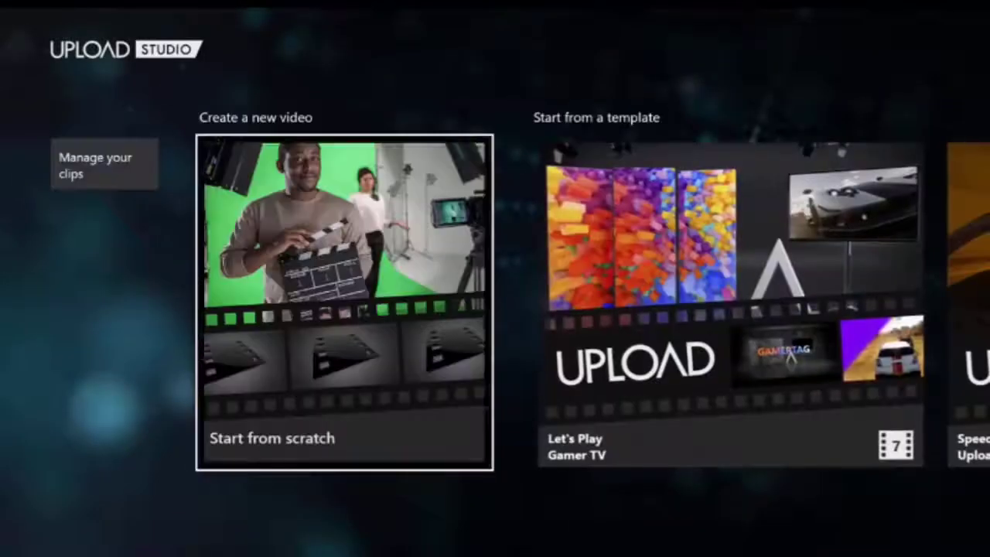
key(Return)
key(Return)
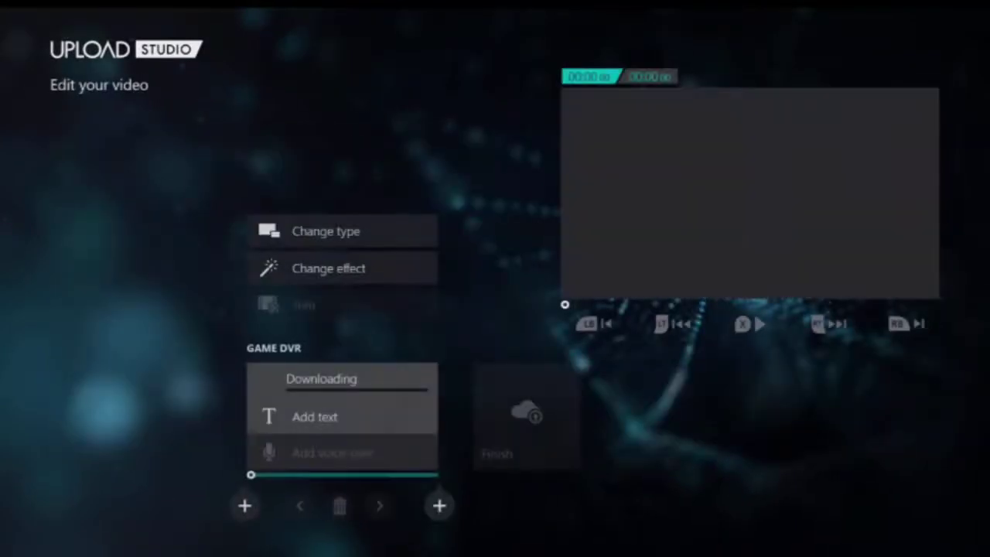
key(Down)
key(Down)
key(Return)
key(Return)
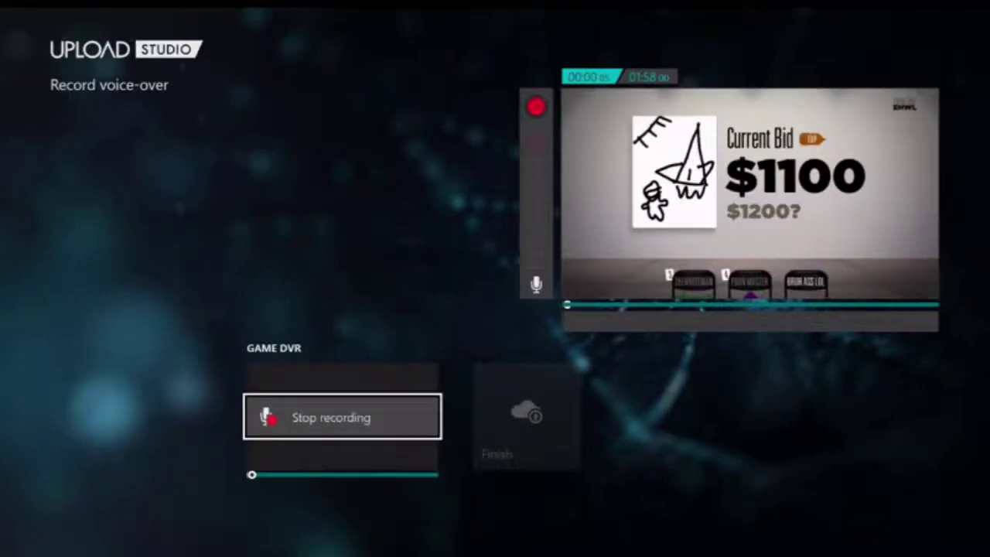
Stop the voice-over, exit Upload Studio, and minimise OBS to show the Streamlabs homepage
key(Return)
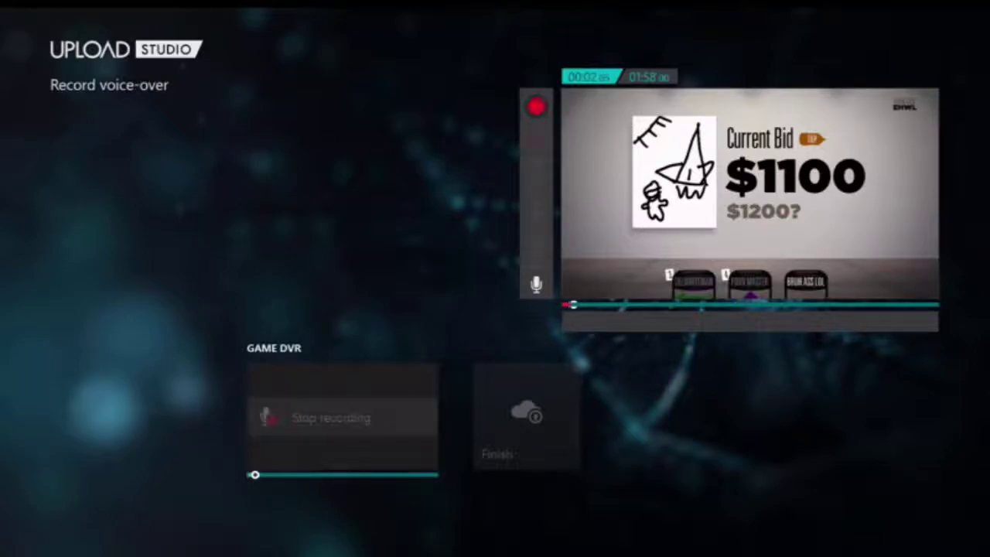
key(Return)
key(Escape)
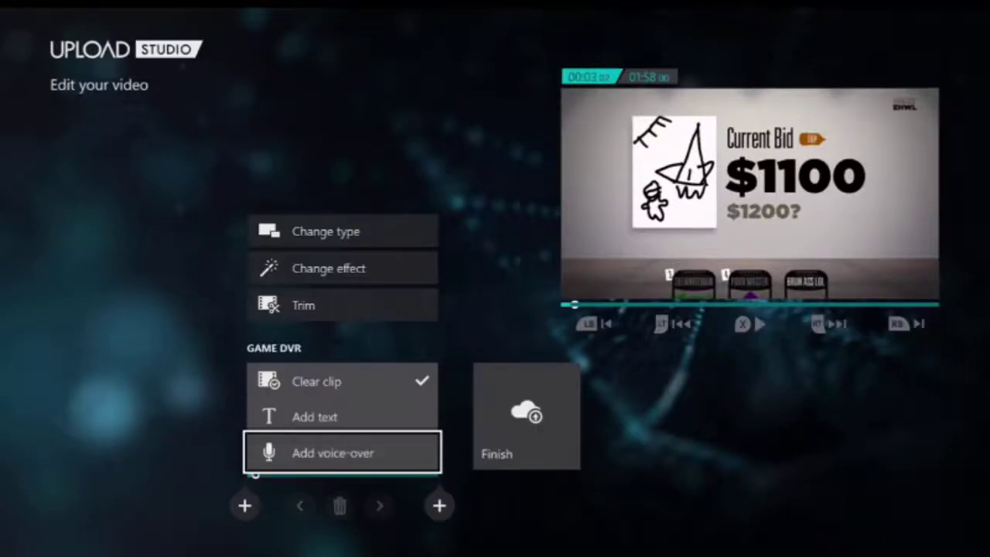
key(Escape)
key(Return)
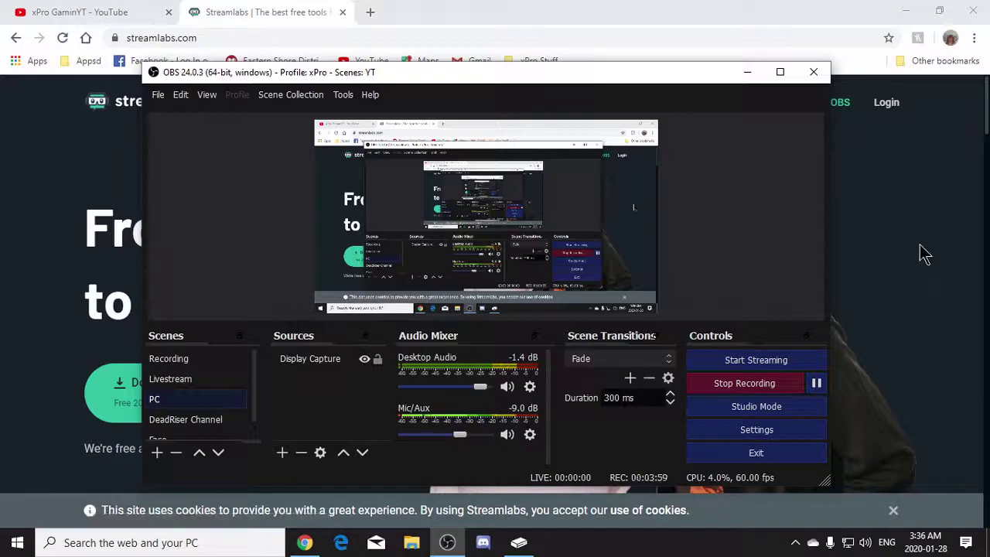
click(923, 252)
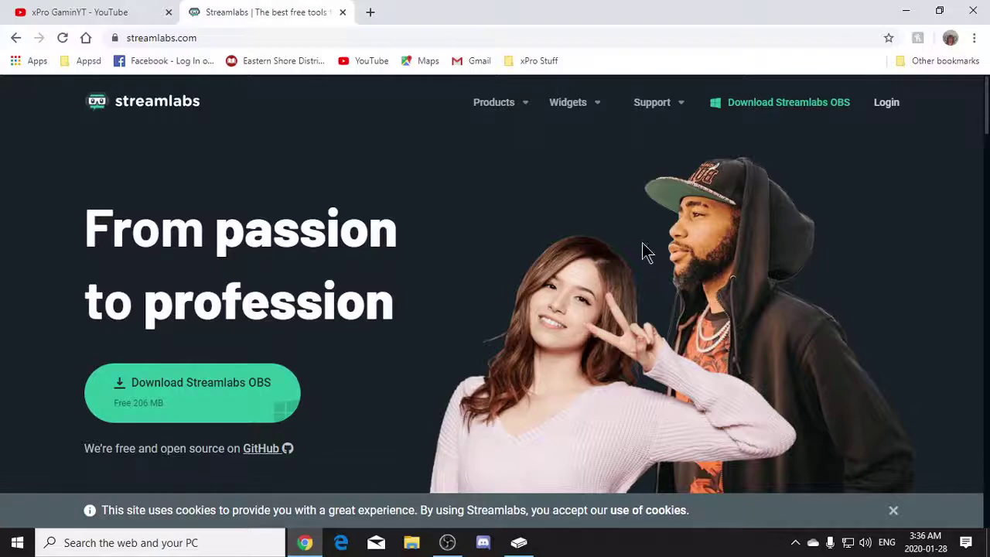
Scroll the streamlabs.com homepage past the go-live steps to the Trusted by streamers testimonials
scroll(642, 248, down, 2)
scroll(638, 247, down, 2)
scroll(639, 248, down, 2)
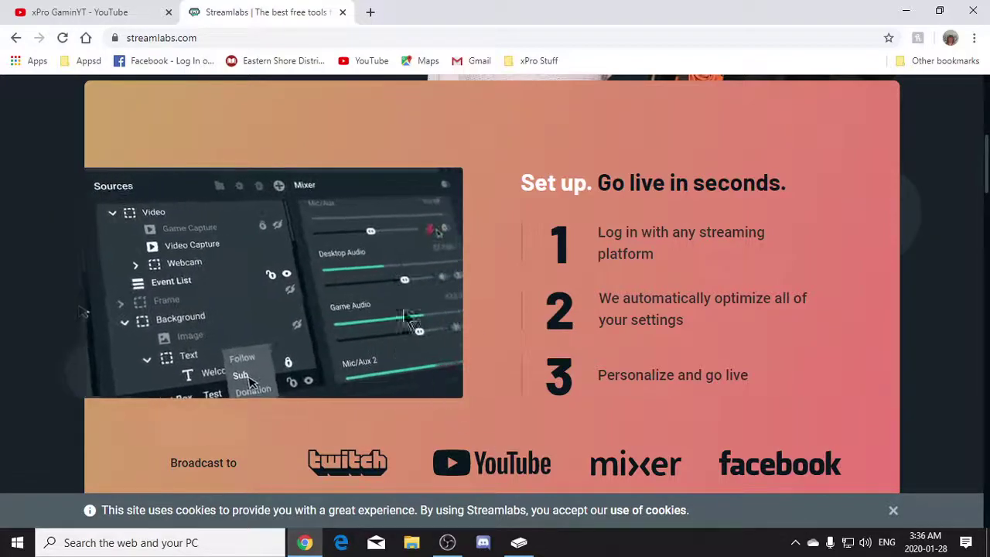
scroll(708, 359, down, 2)
scroll(710, 346, down, 2)
scroll(709, 347, down, 3)
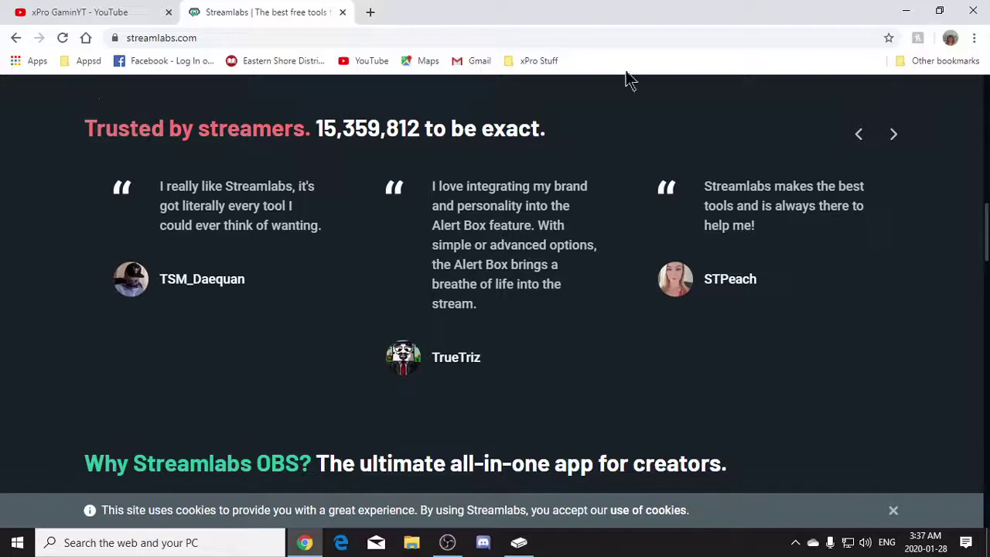
Advance the testimonial carousel to the Nick28t, Ninja and Zizaran quotes
click(894, 136)
click(895, 137)
click(896, 137)
click(895, 138)
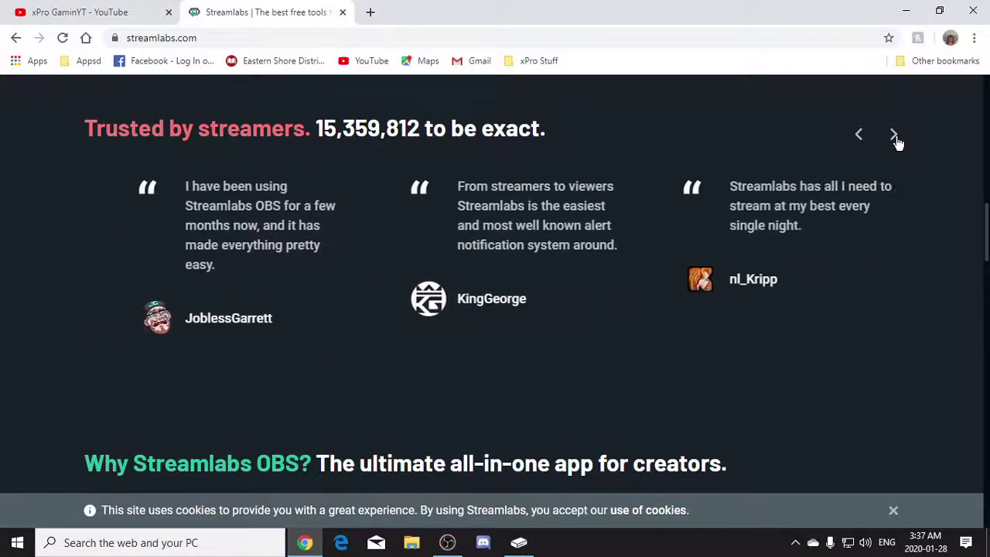
click(895, 138)
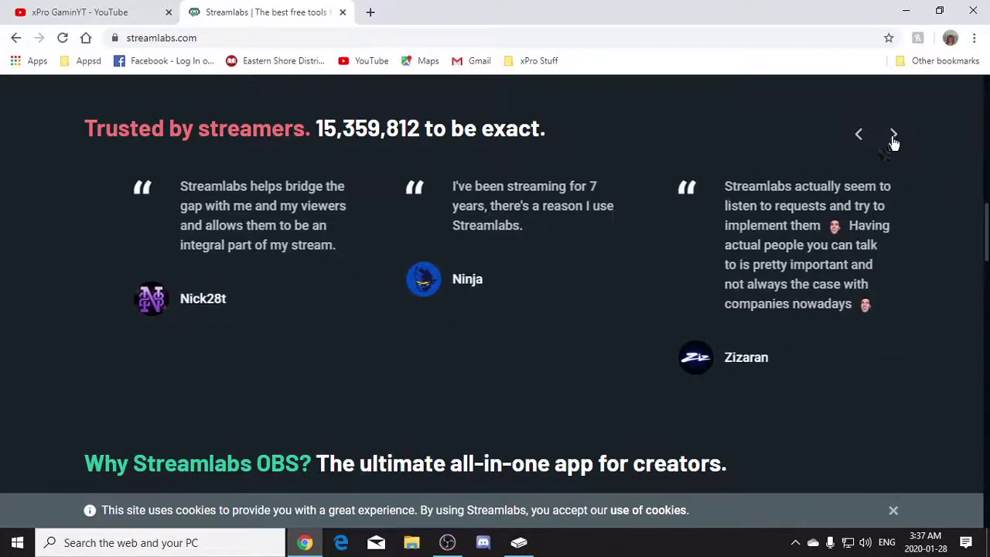
Scroll down to the Why Streamlabs OBS? feature cards, showing Tweet When Going Live
scroll(707, 276, down, 4)
scroll(707, 276, down, 1)
scroll(446, 228, up, 3)
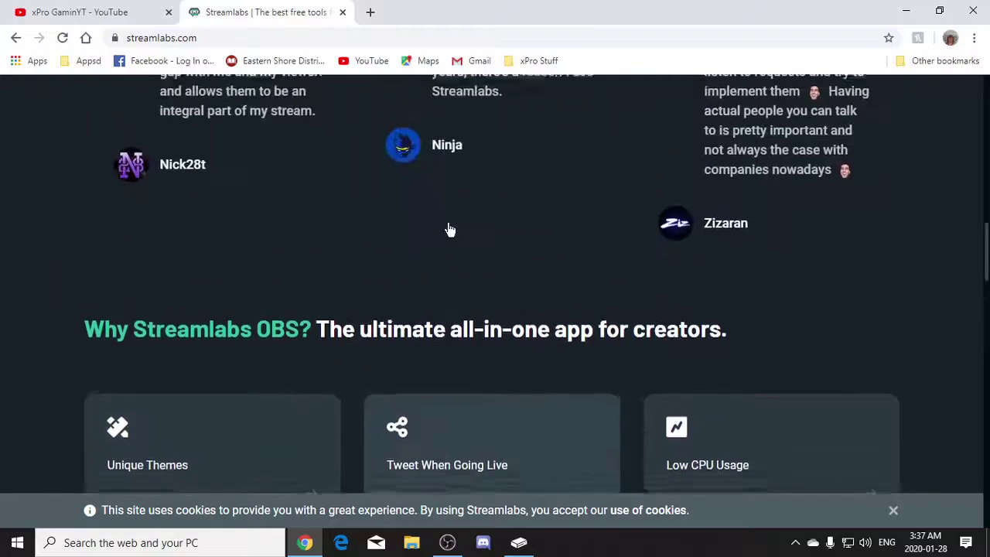
scroll(451, 230, up, 3)
scroll(453, 230, down, 3)
scroll(453, 232, down, 5)
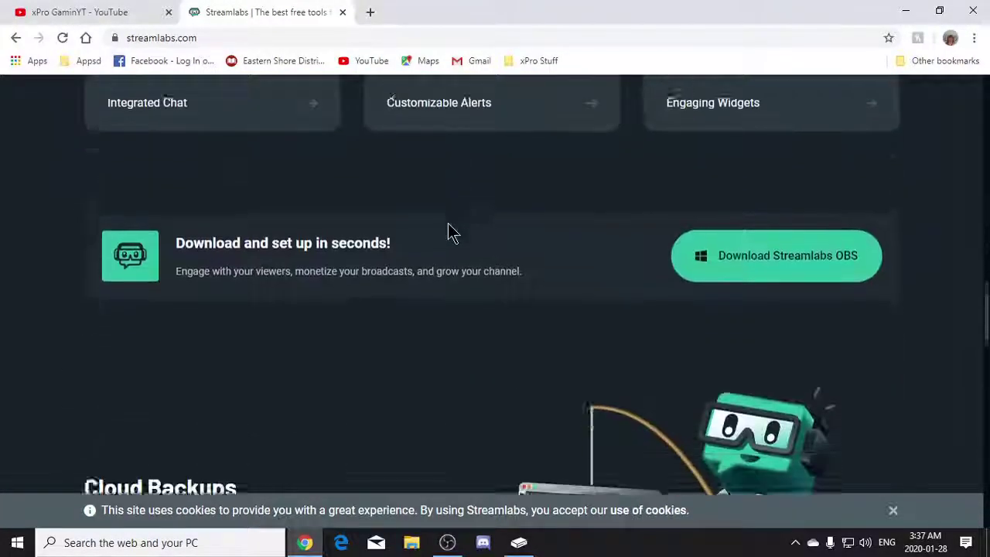
scroll(452, 232, down, 1)
scroll(452, 232, down, 3)
scroll(452, 232, up, 4)
scroll(460, 232, up, 2)
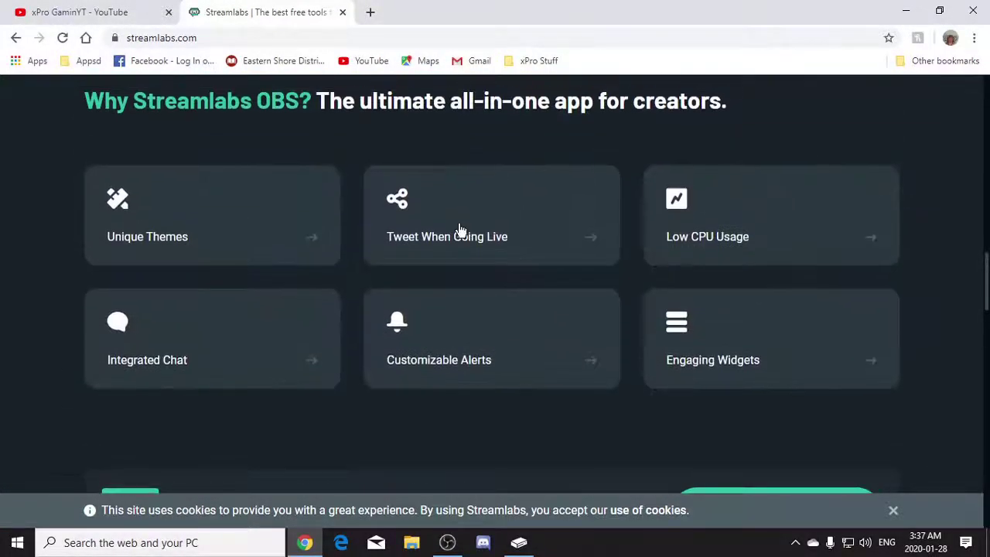
scroll(459, 231, down, 1)
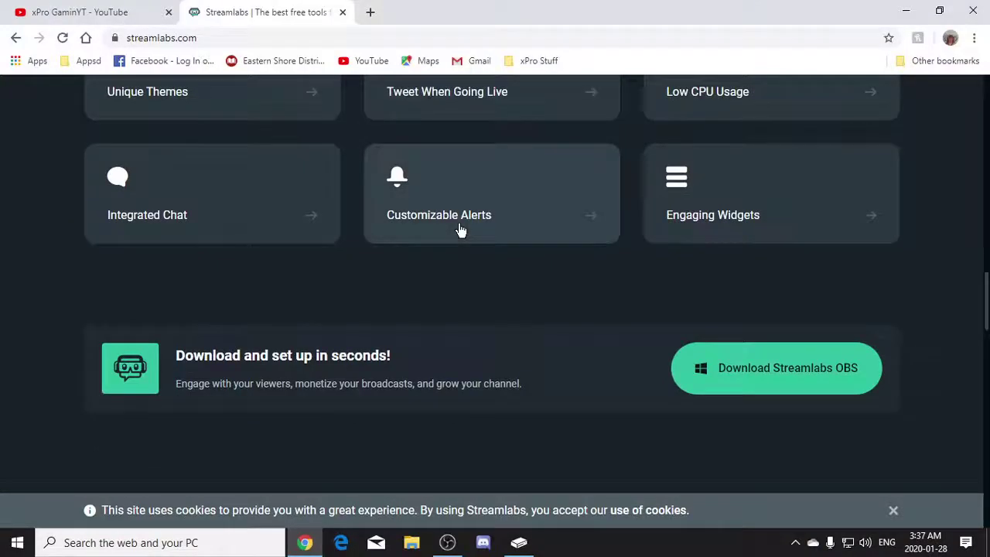
scroll(459, 230, up, 2)
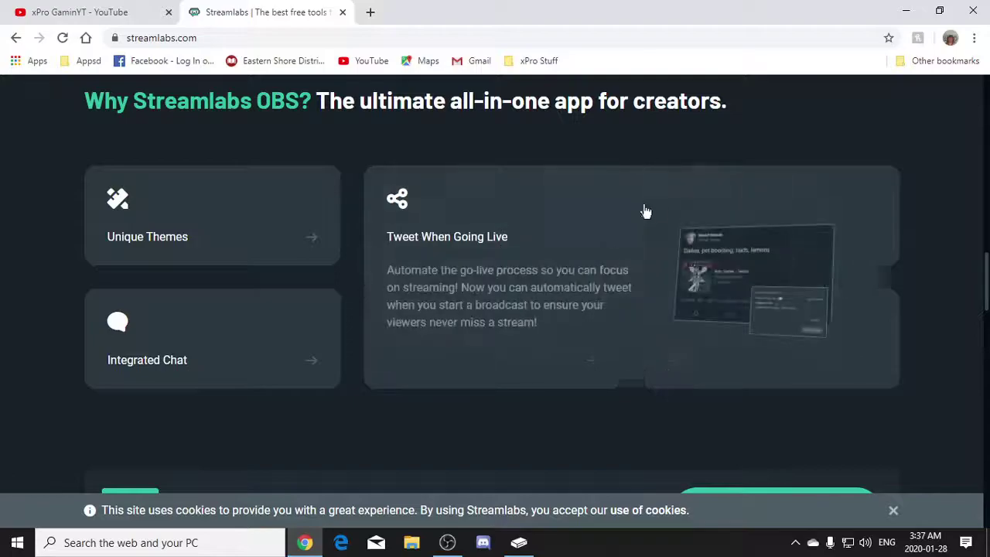
Expand the Tweet When Going Live, Integrated Chat and Engaging Widgets feature cards on Streamlabs
click(499, 256)
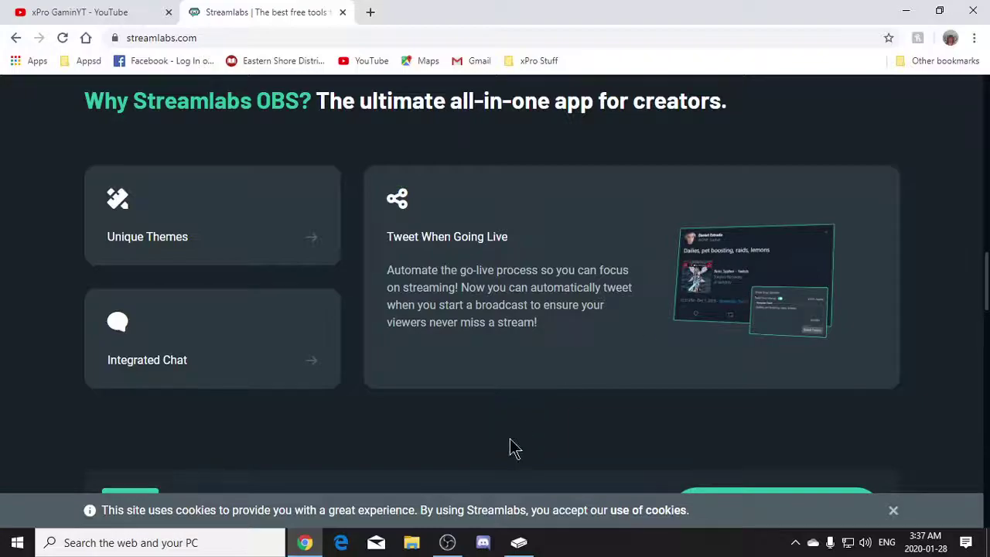
click(297, 366)
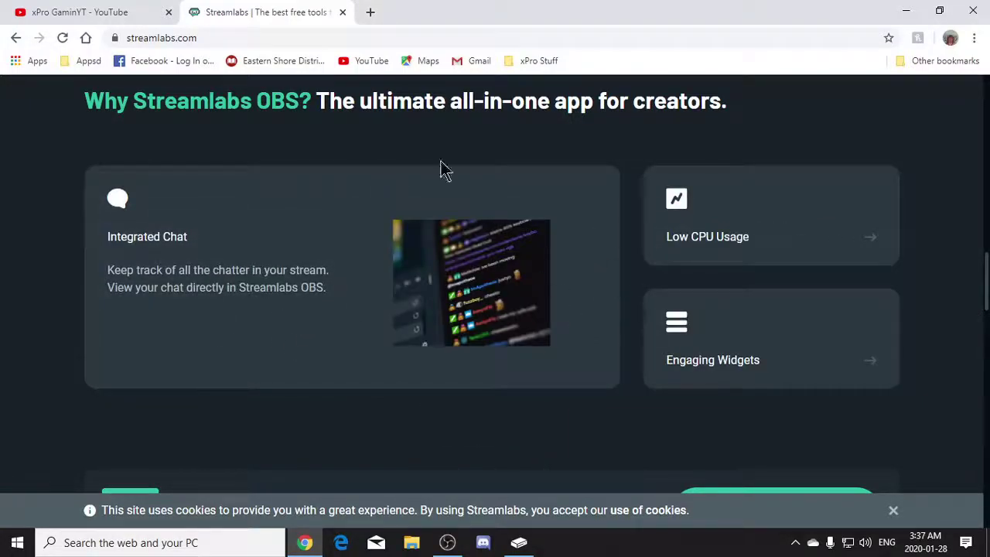
click(728, 344)
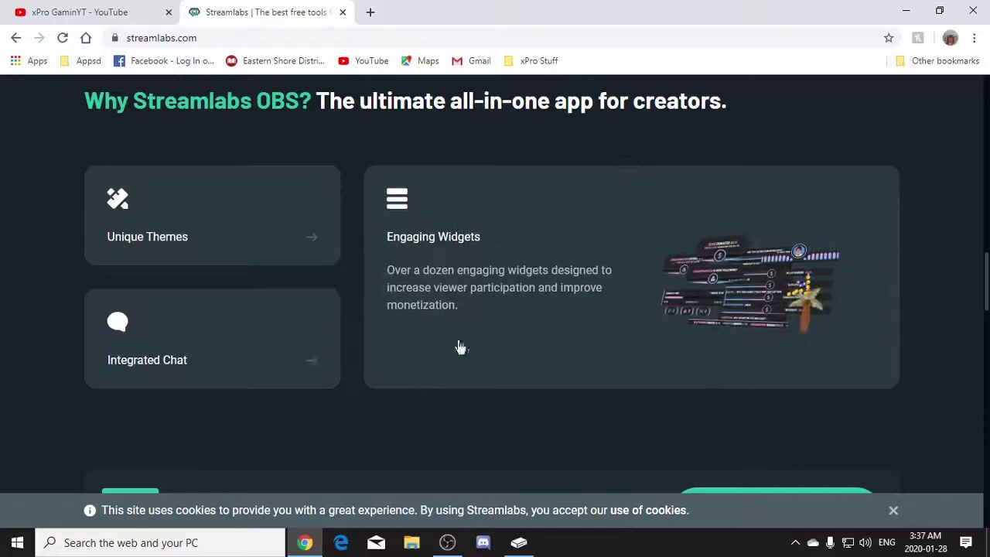
Return to the top of the page and pause the OBS screen recording
scroll(386, 391, up, 10)
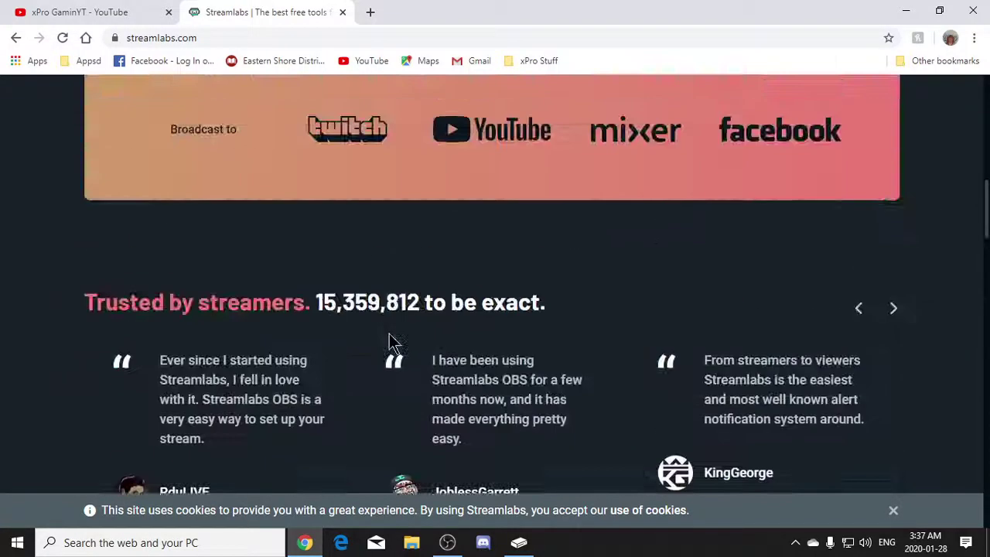
scroll(389, 343, up, 5)
scroll(388, 332, up, 5)
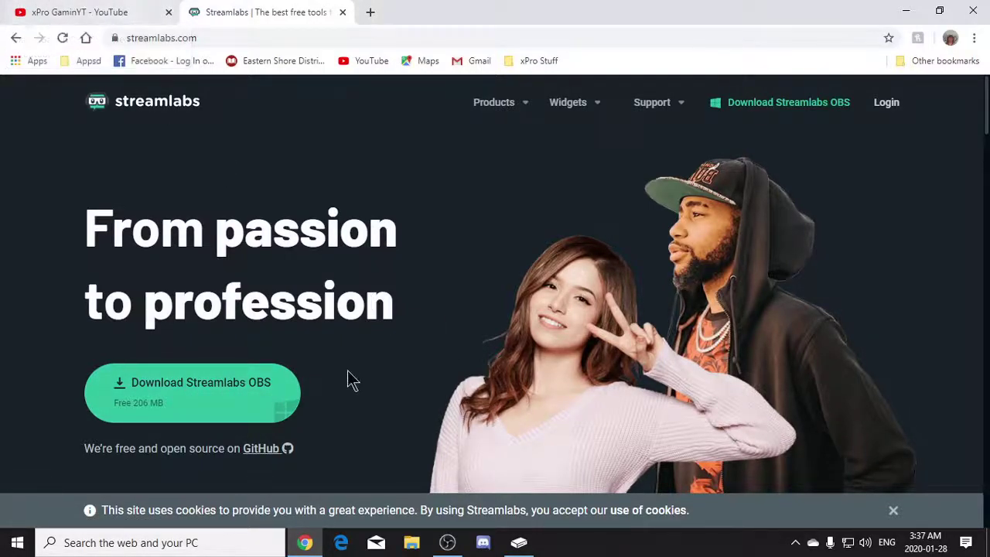
click(448, 543)
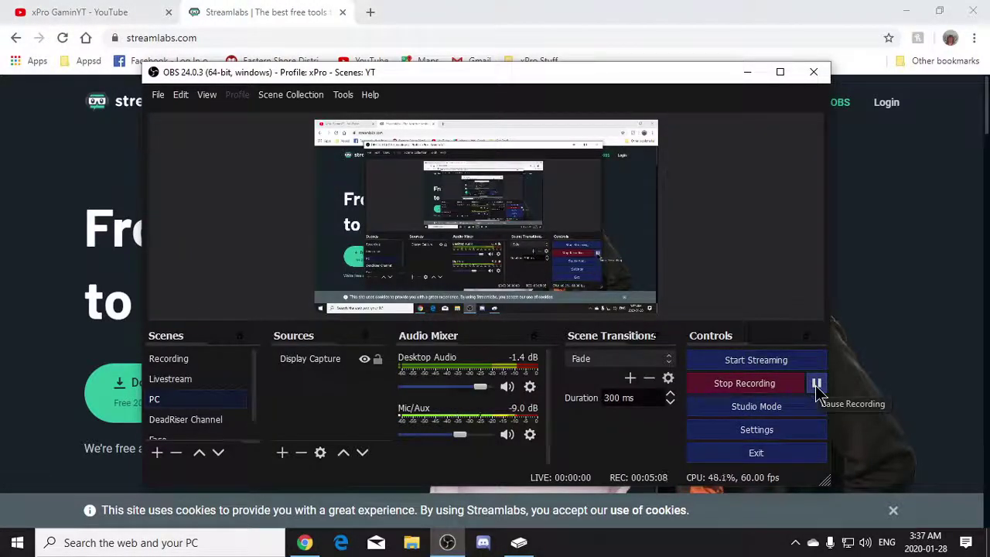
click(816, 391)
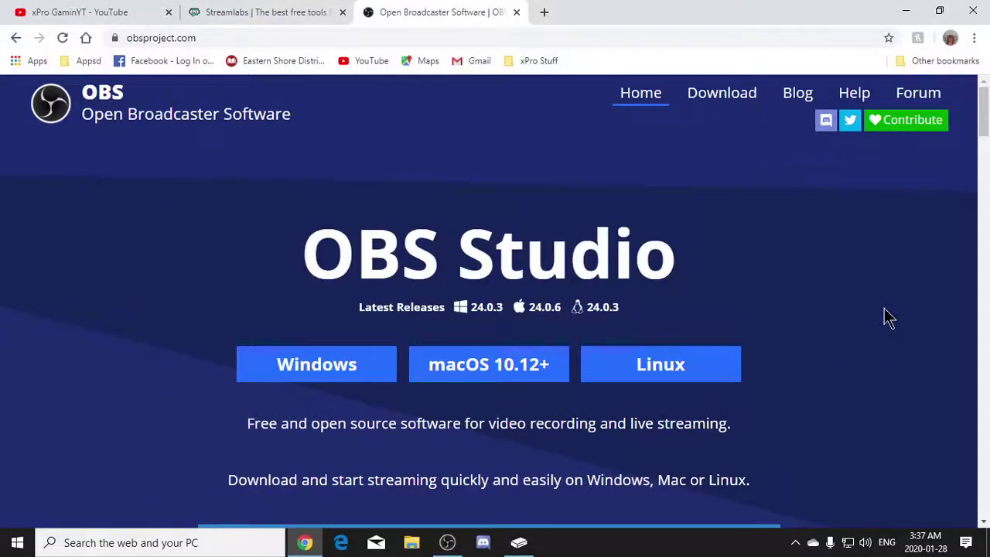
Browse the OBS Project feature sections down to the footer
click(448, 544)
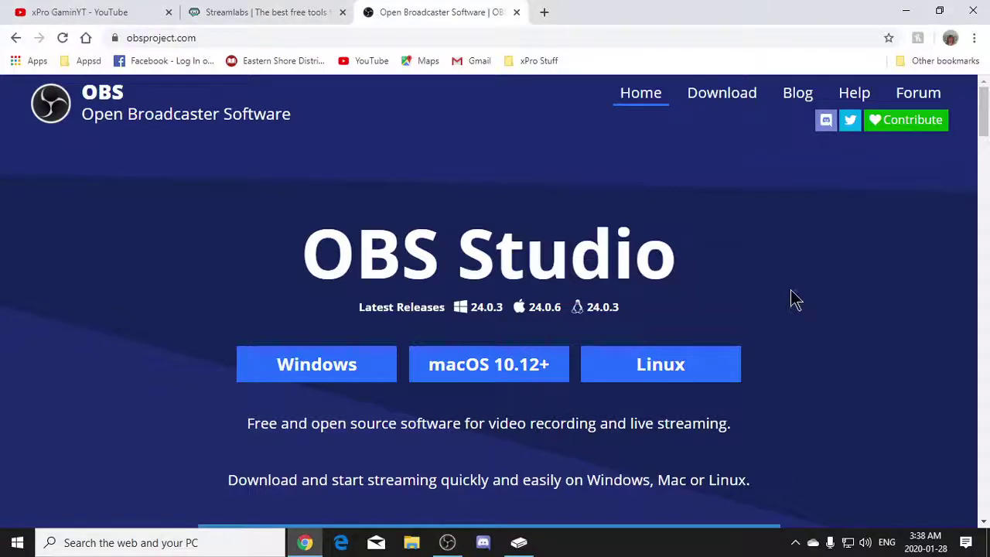
scroll(789, 290, down, 2)
scroll(785, 283, down, 2)
scroll(784, 283, down, 1)
scroll(784, 283, down, 3)
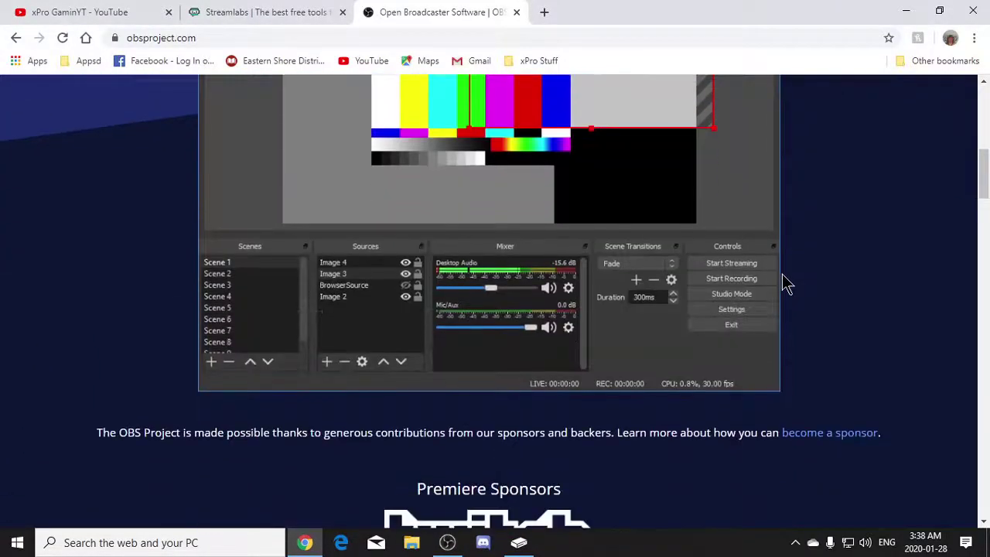
scroll(783, 283, down, 4)
scroll(783, 283, down, 4)
scroll(782, 283, down, 1)
scroll(781, 283, down, 4)
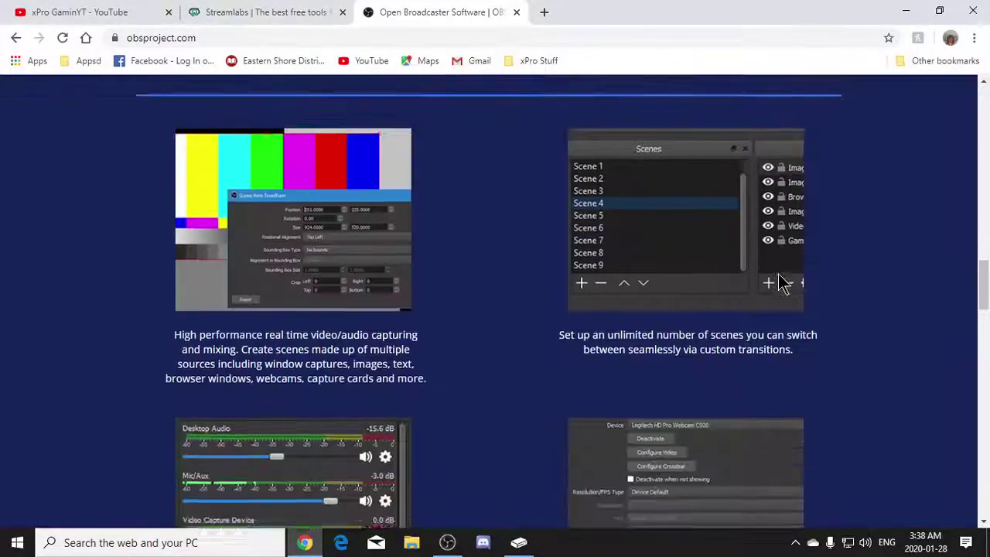
scroll(781, 283, down, 4)
scroll(781, 283, down, 5)
scroll(781, 283, down, 3)
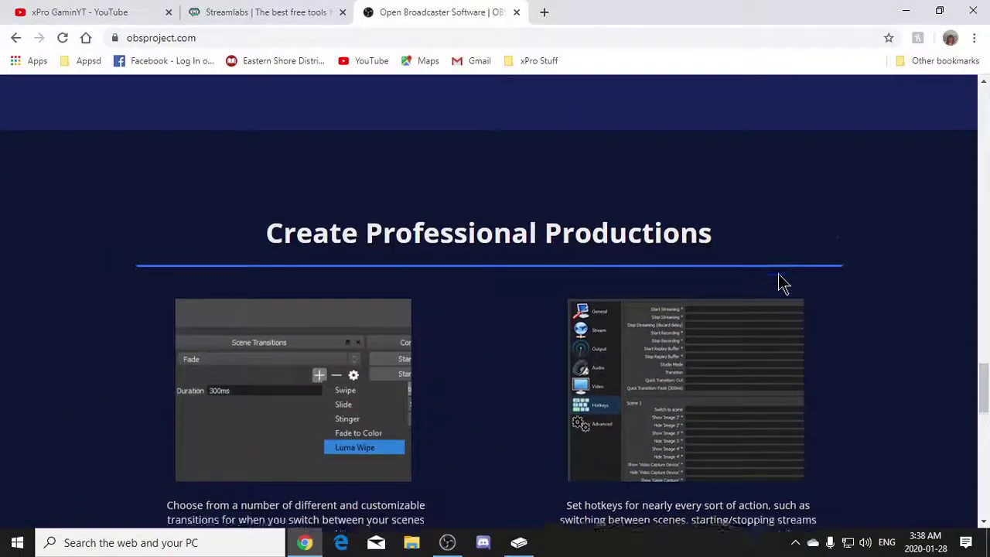
scroll(778, 274, down, 5)
scroll(776, 274, down, 4)
scroll(776, 273, down, 4)
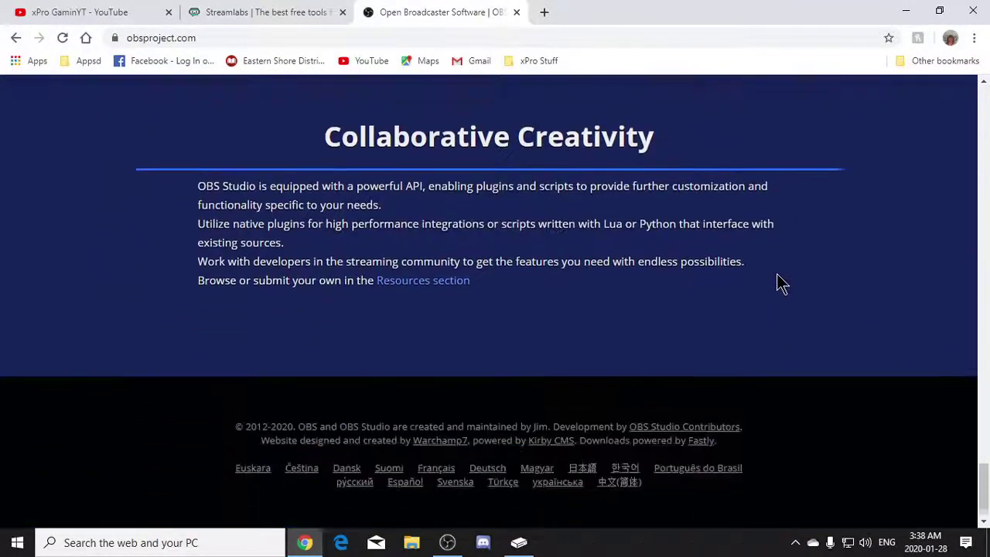
Scroll the OBS Project page back up toward the top
scroll(776, 274, up, 5)
scroll(777, 274, up, 4)
scroll(778, 274, up, 4)
scroll(780, 276, up, 5)
scroll(777, 274, up, 4)
scroll(777, 272, up, 4)
scroll(777, 269, up, 3)
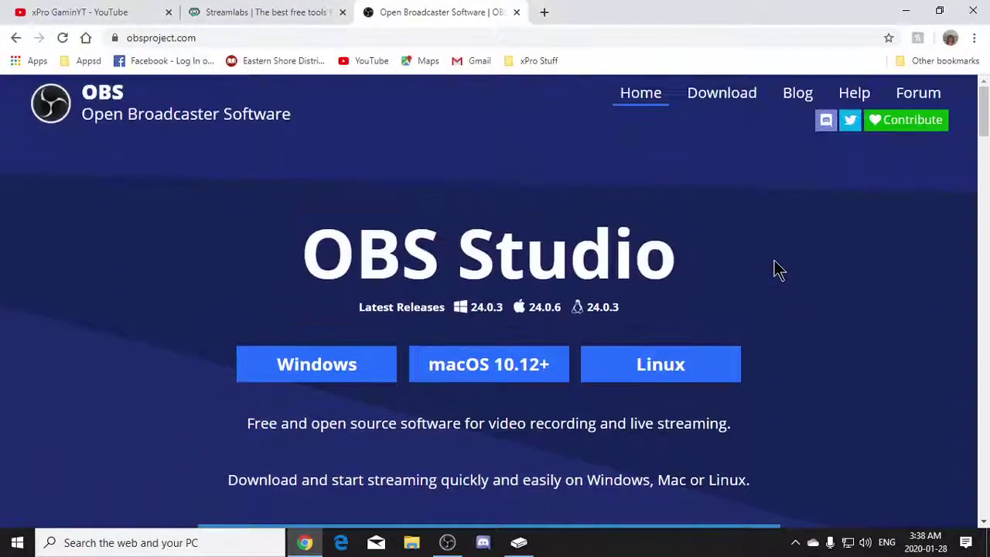
Compare the Streamlabs and OBS Project tabs, ending on the Streamlabs homepage
click(267, 11)
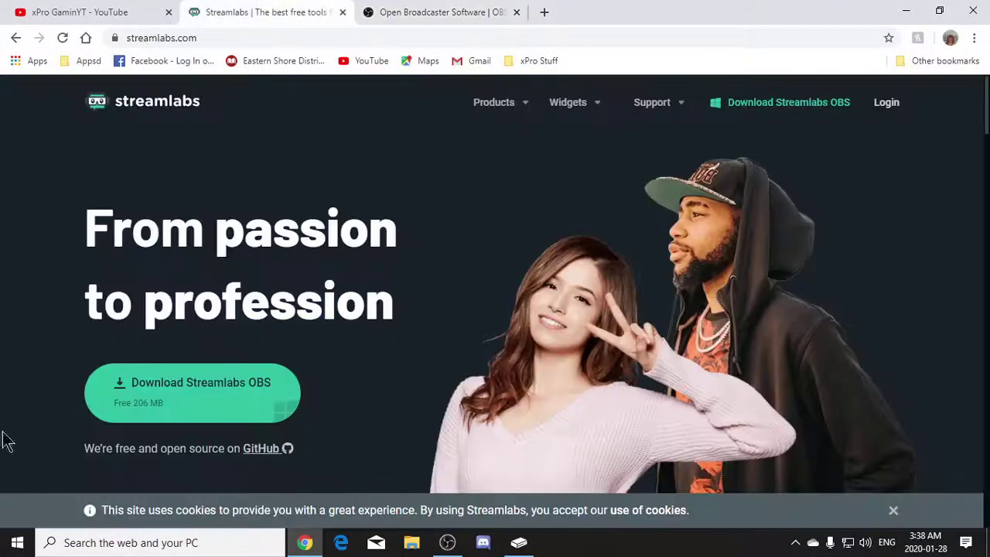
click(449, 543)
click(441, 11)
click(314, 10)
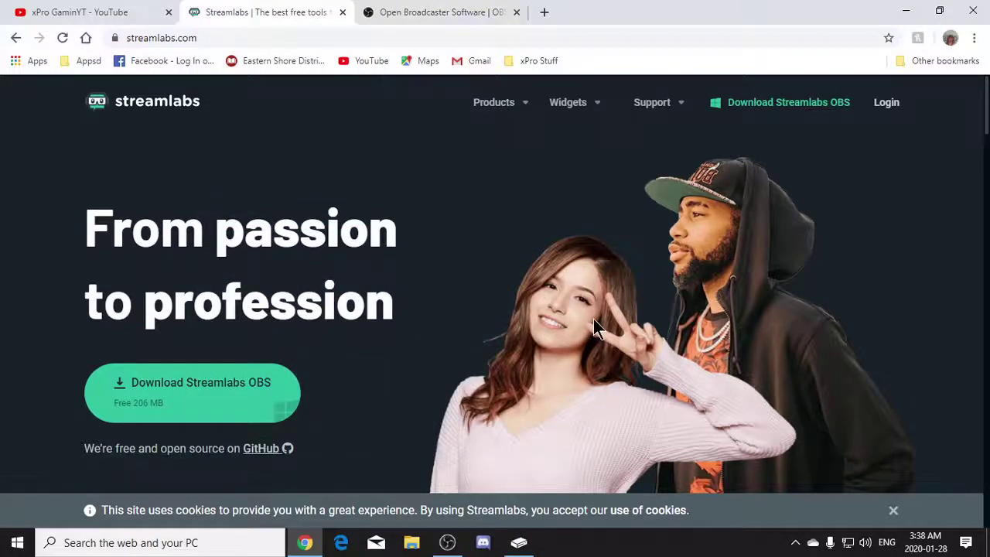
Bring the OBS Studio window to the front over the Streamlabs homepage
click(447, 542)
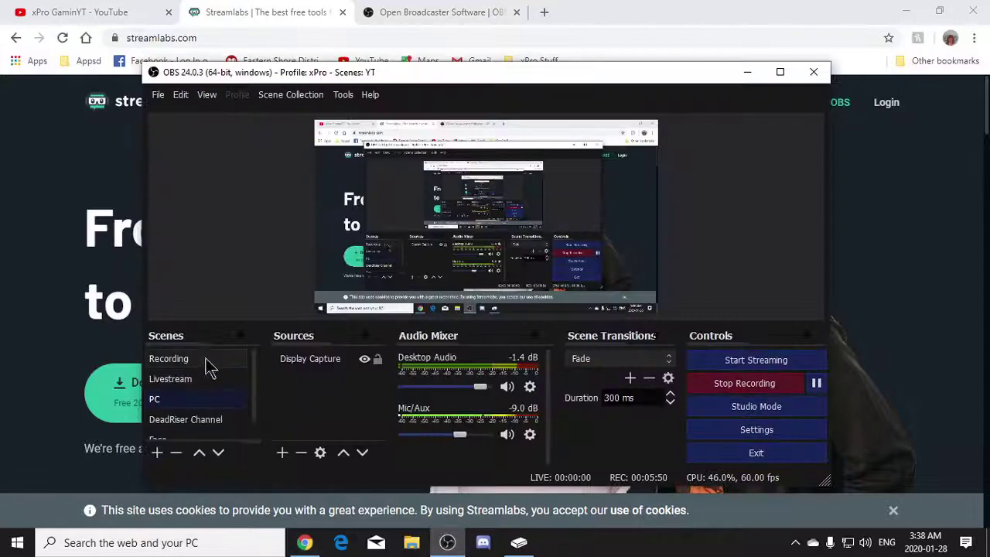